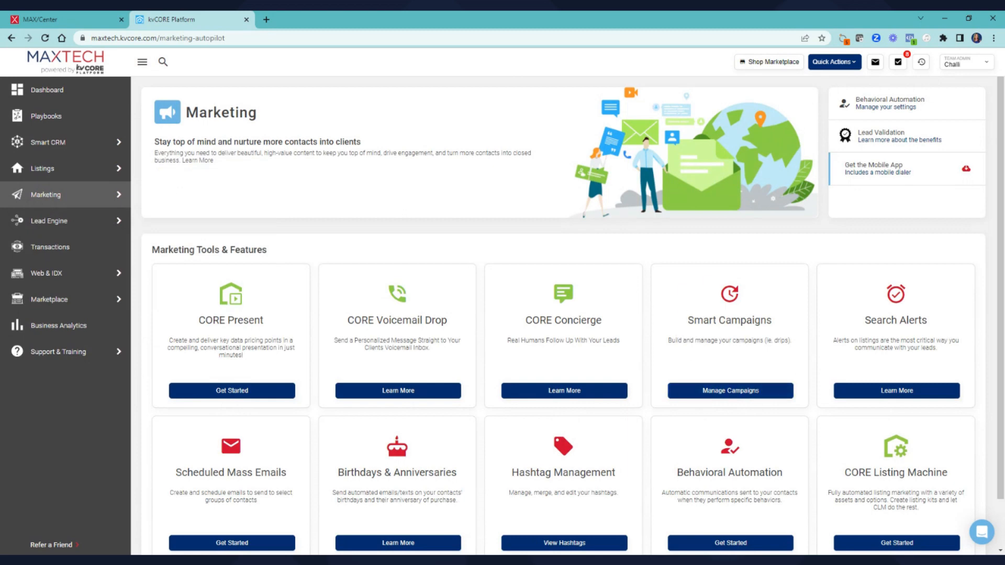
Open Manage Campaigns under Smart Campaigns on the Marketing page
click(715, 391)
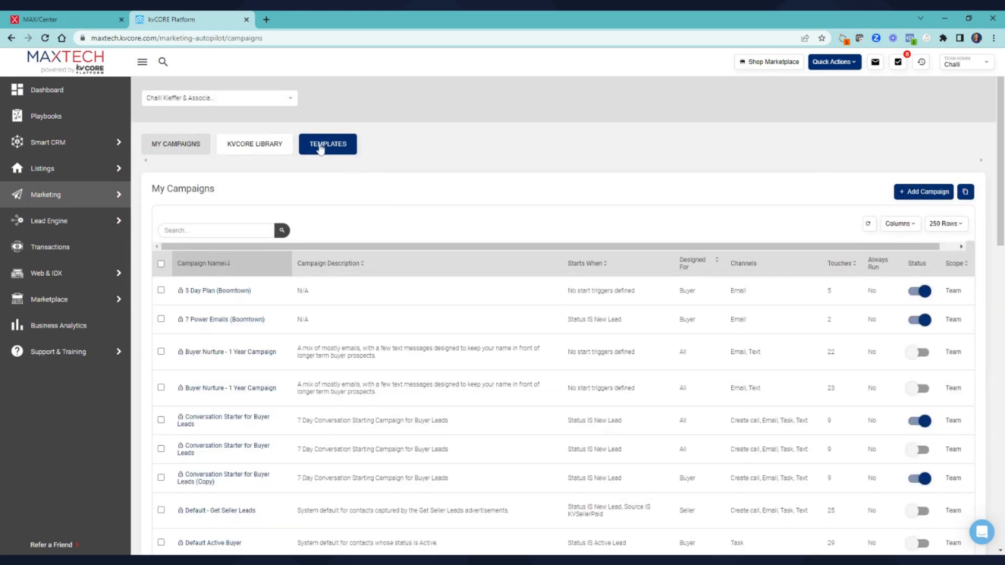
Filter email templates by 'holiday' and browse the 33 results, including the Halloween ones
click(321, 150)
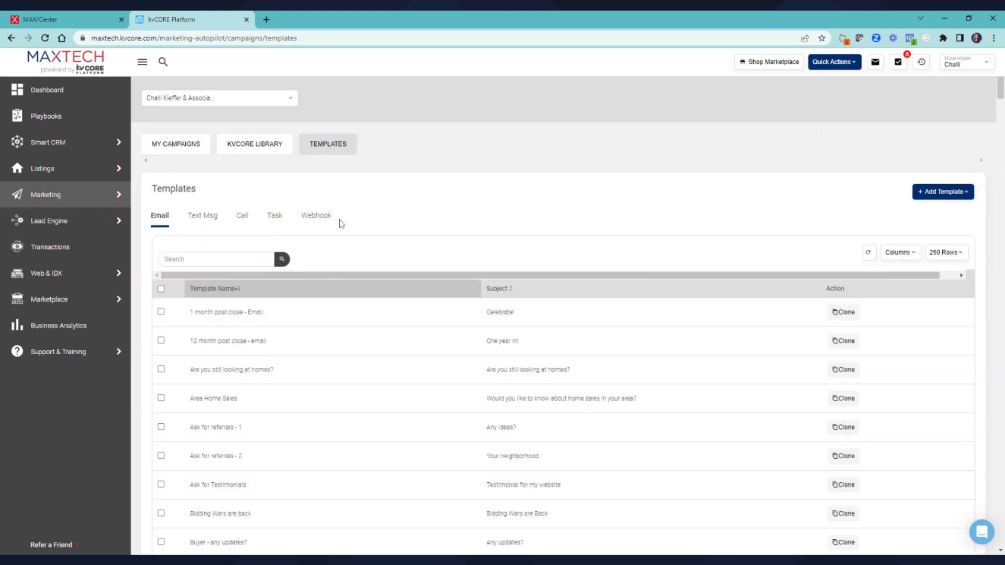
click(165, 259)
text(new)
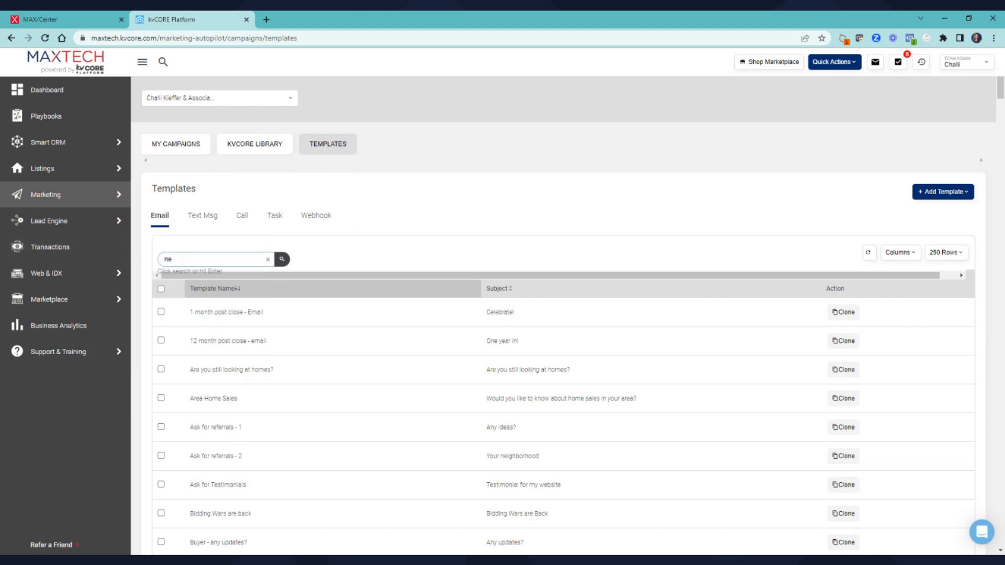
key(BackSpace)
click(281, 260)
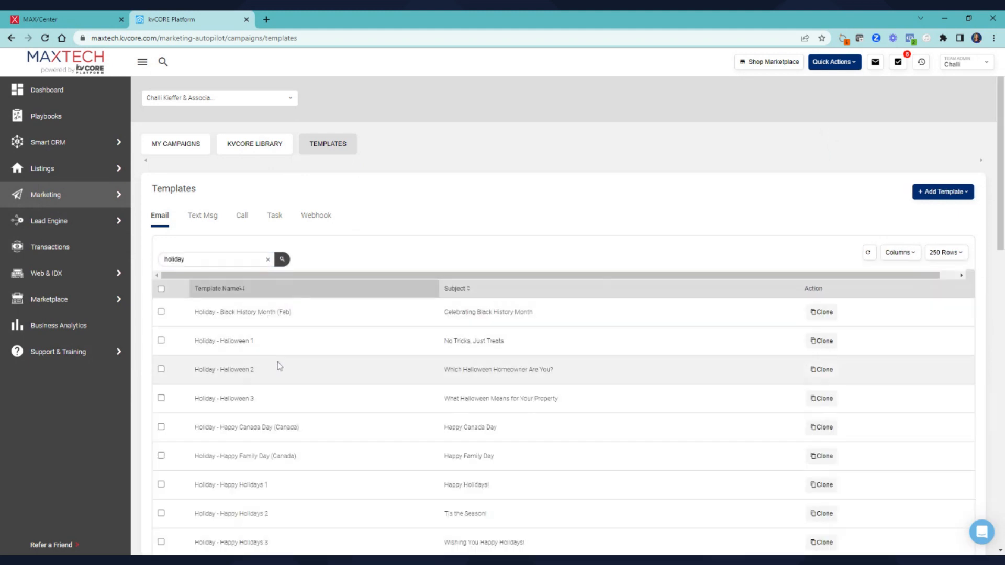
scroll(278, 376, down, 8)
scroll(272, 455, down, 7)
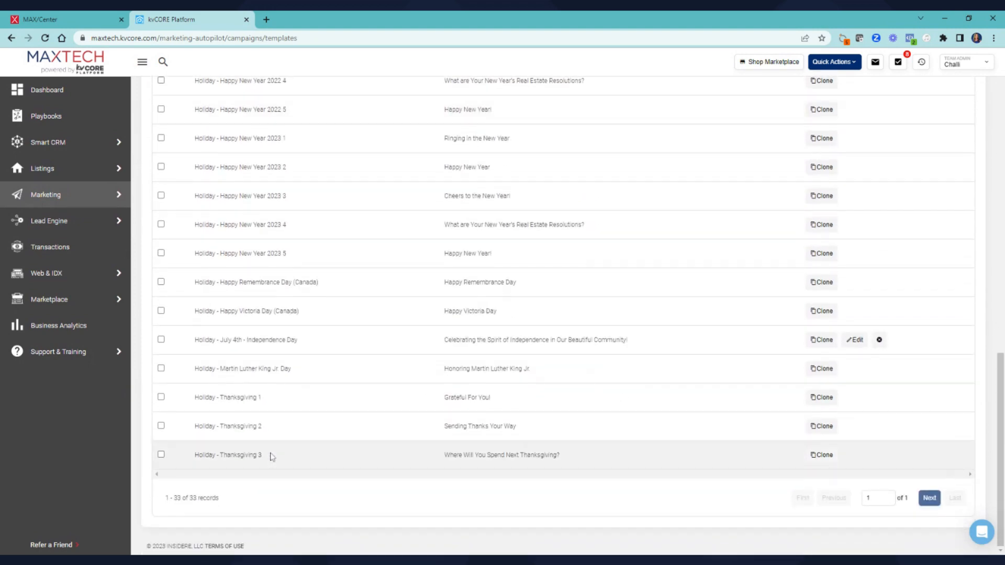
scroll(272, 454, up, 15)
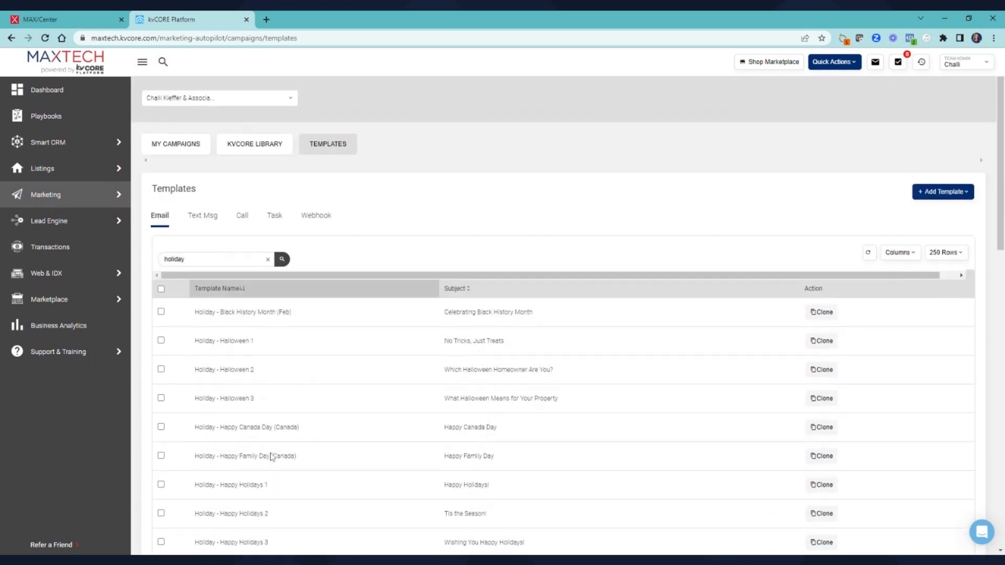
scroll(271, 457, down, 5)
scroll(276, 253, up, 2)
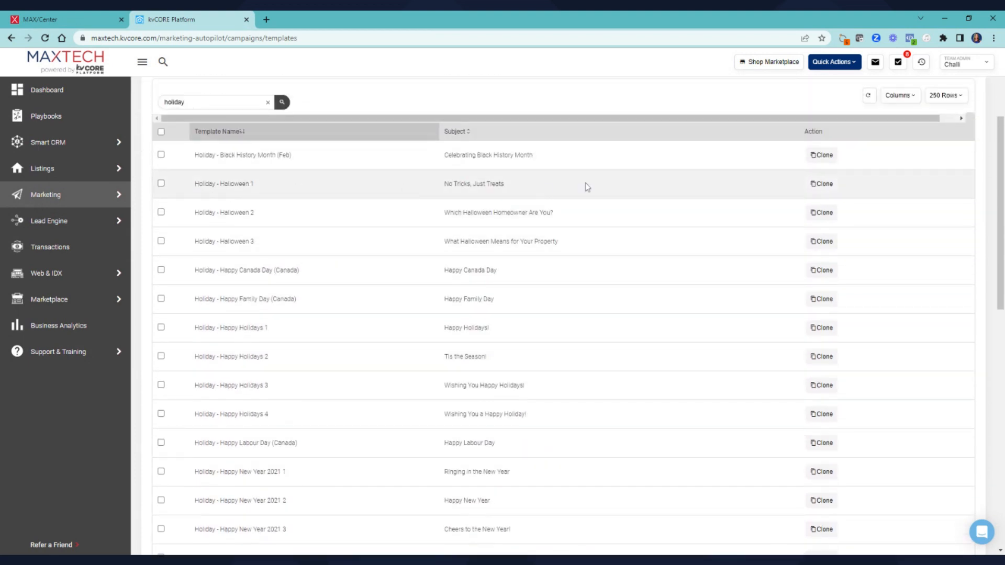
Clone Holiday - Halloween 1 and scroll through its pumpkin image and greeting
click(819, 187)
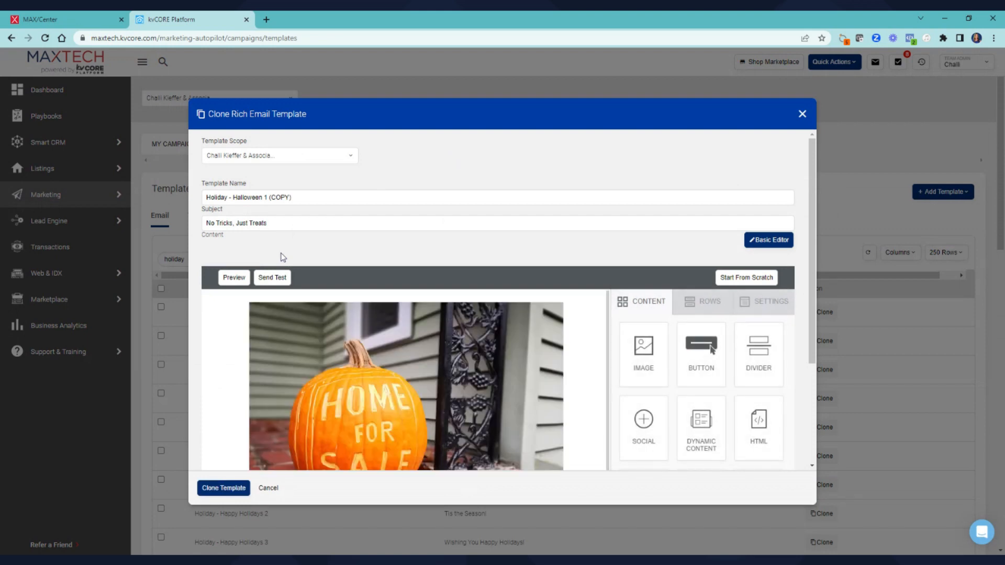
scroll(283, 257, down, 5)
scroll(345, 313, up, 5)
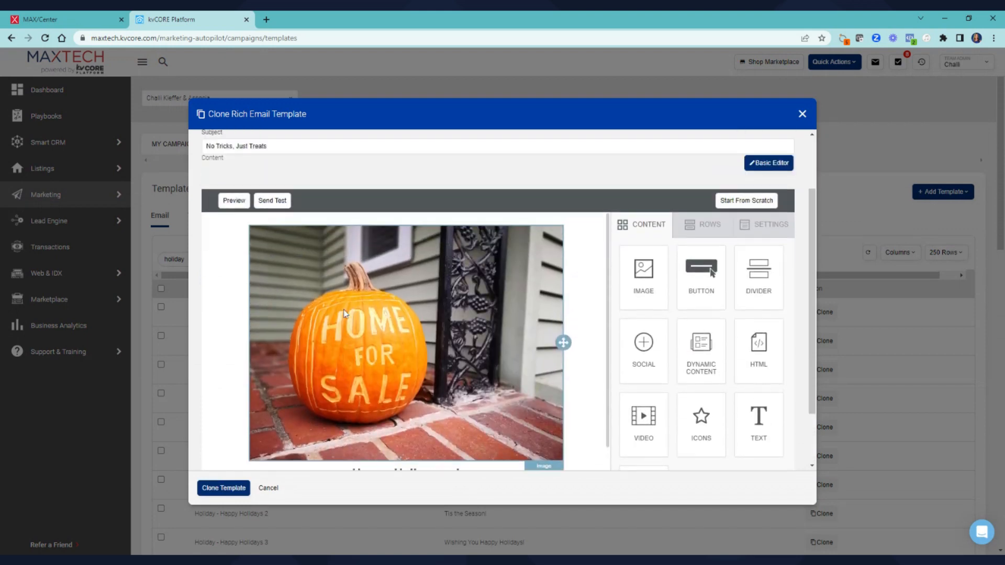
scroll(458, 322, down, 5)
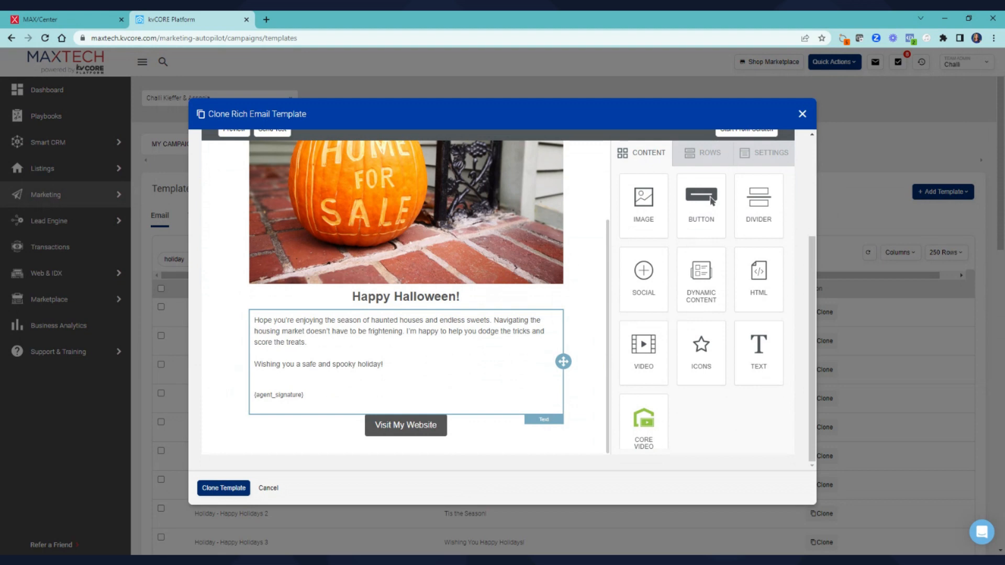
scroll(377, 342, up, 3)
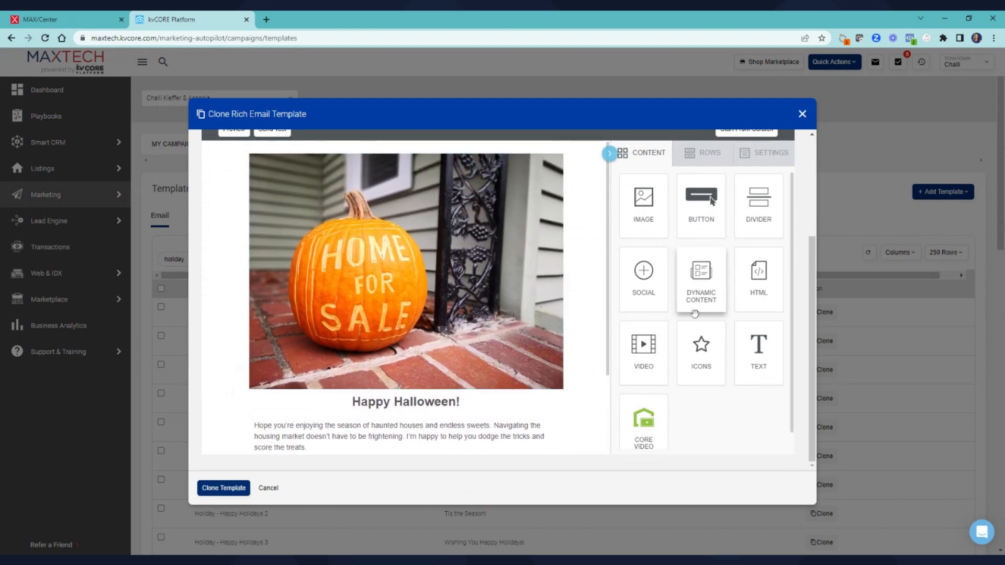
scroll(482, 294, up, 5)
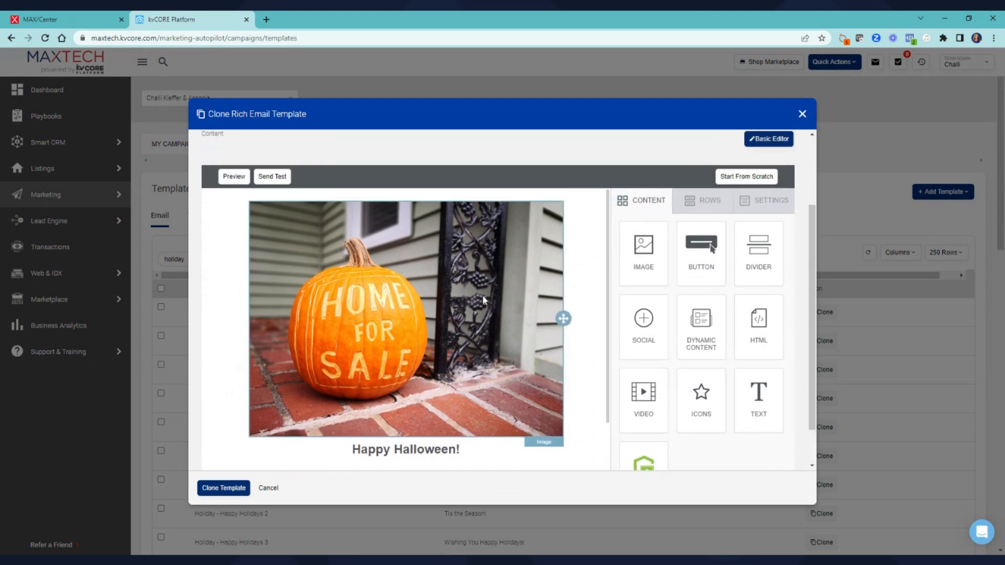
scroll(380, 342, down, 3)
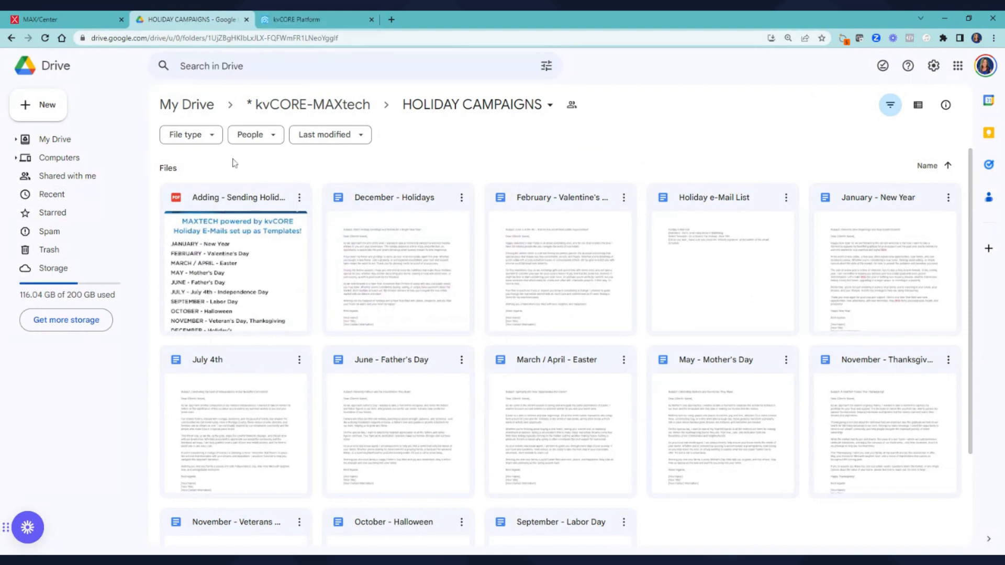
Look through the HOLIDAY CAMPAIGNS Drive folder, then close its browser tab
scroll(403, 406, down, 2)
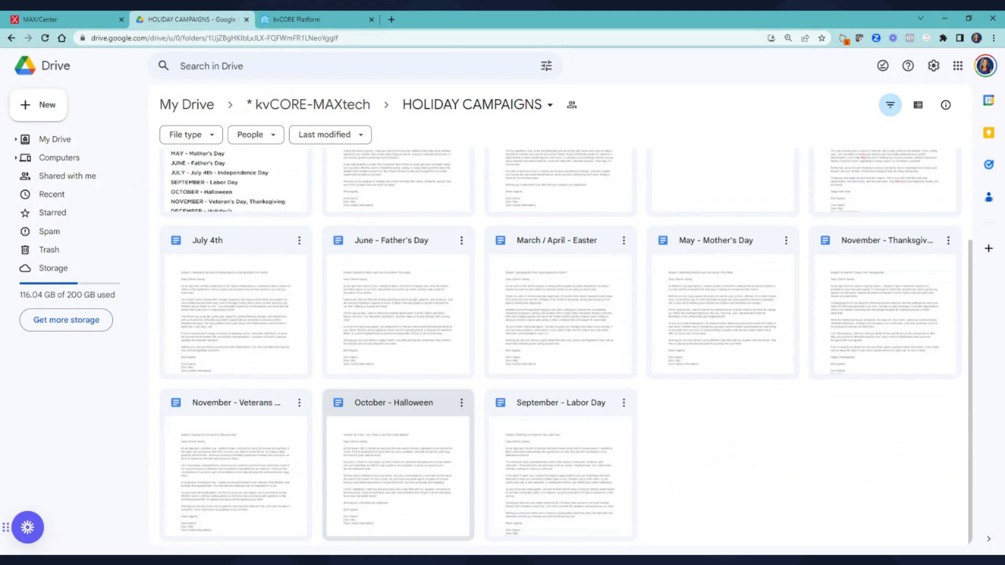
middle_click(178, 23)
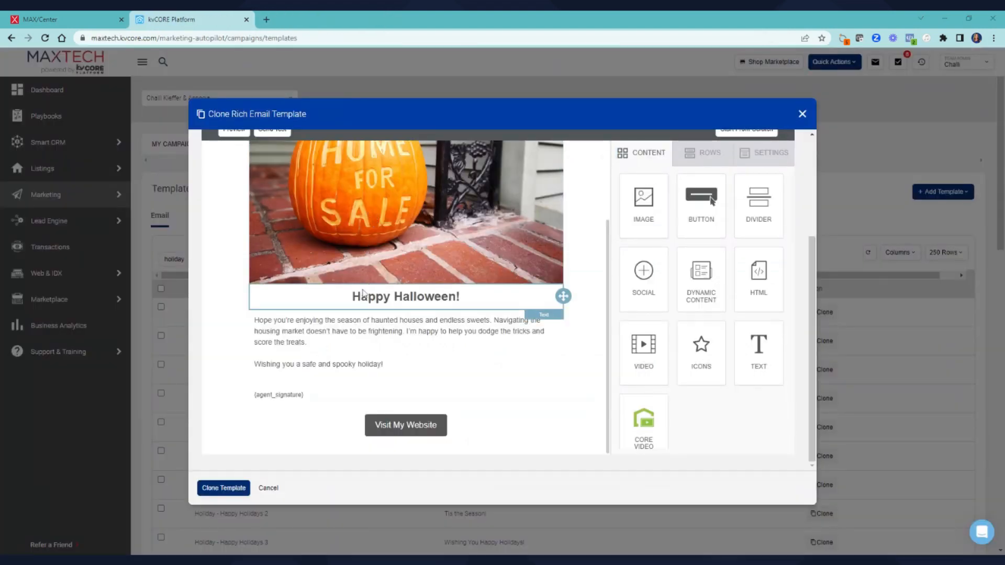
Add and delete an empty image block above the pumpkin photo, then save the clone
scroll(361, 314, up, 3)
scroll(359, 294, down, 3)
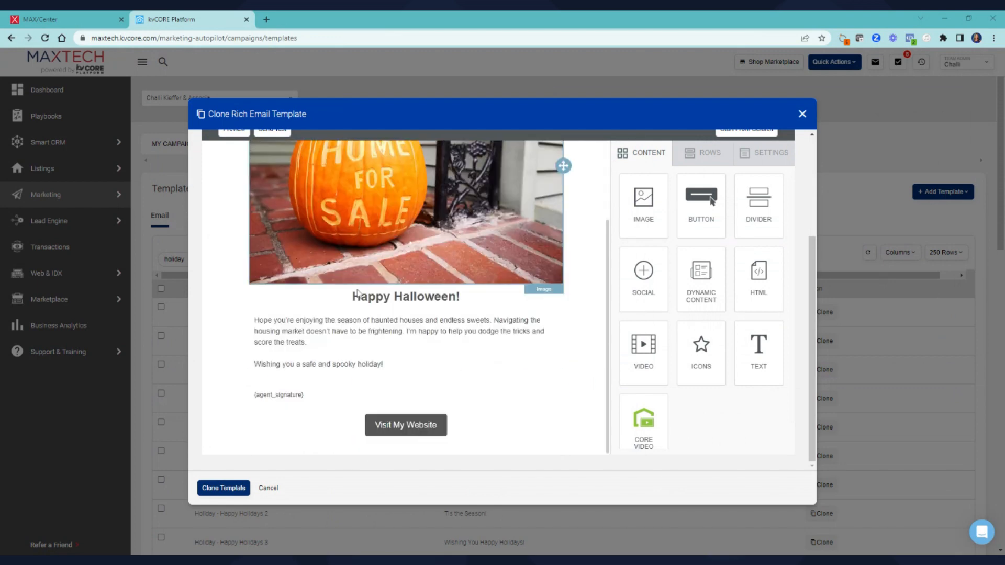
scroll(358, 293, up, 3)
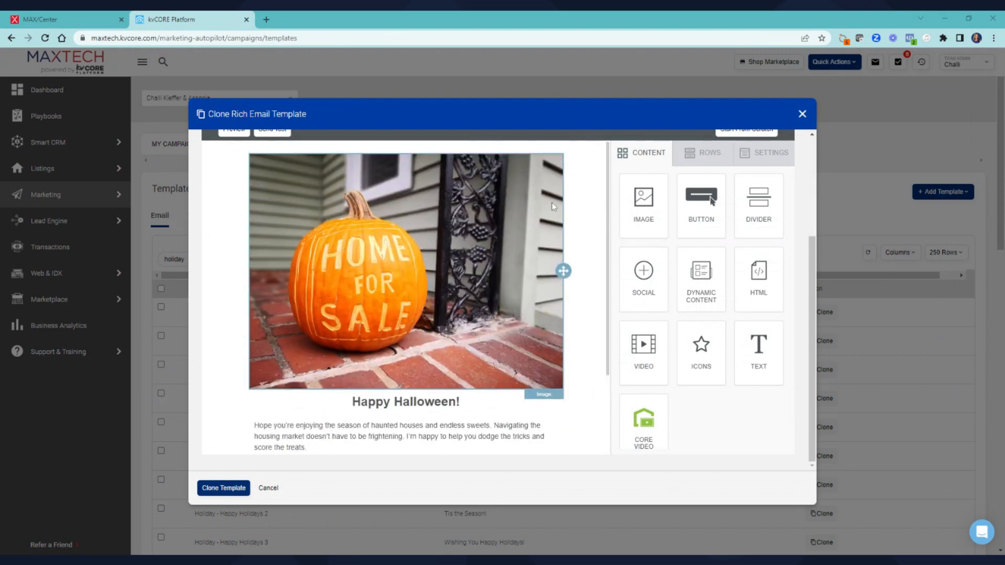
drag(643, 201, 442, 180)
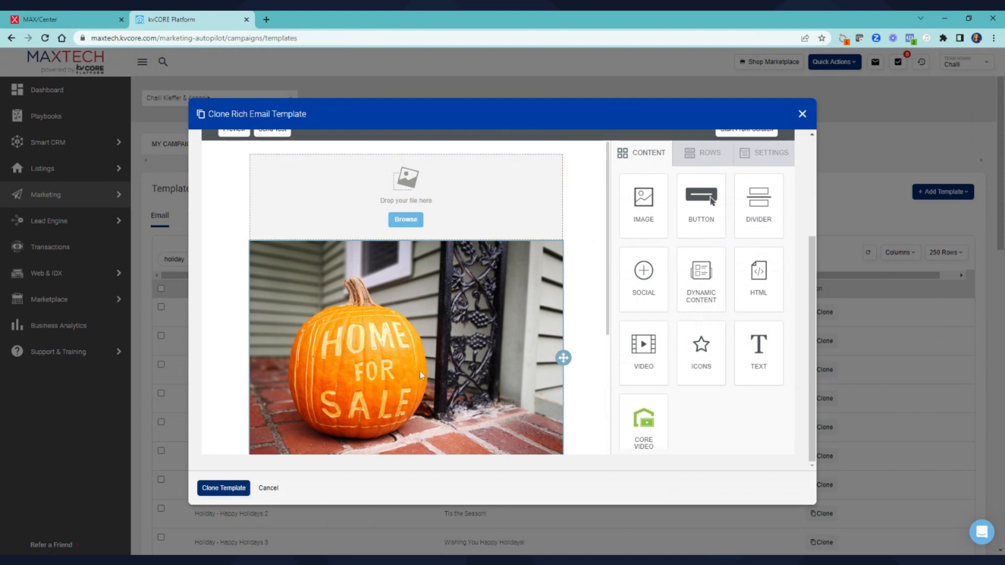
click(461, 206)
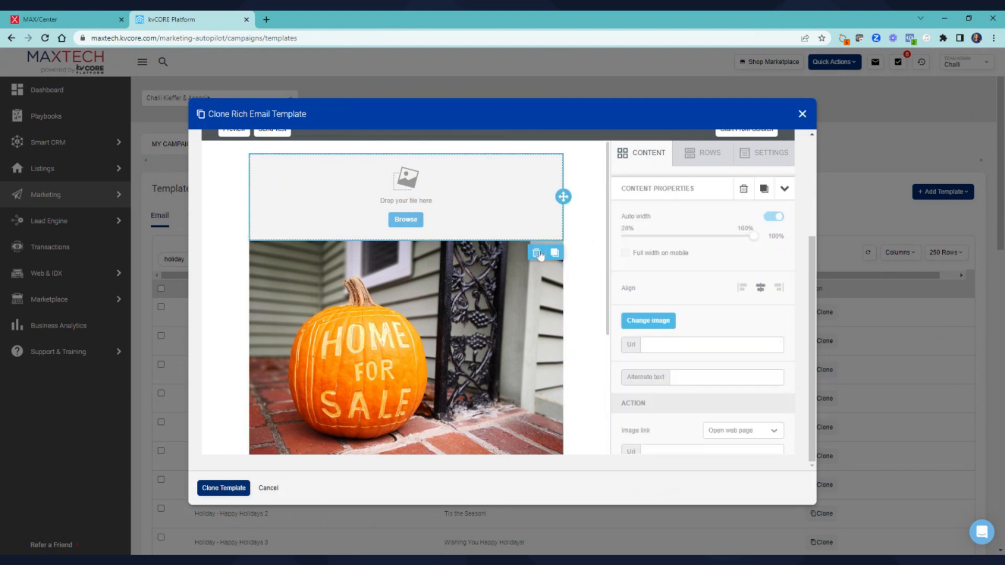
click(537, 254)
click(533, 348)
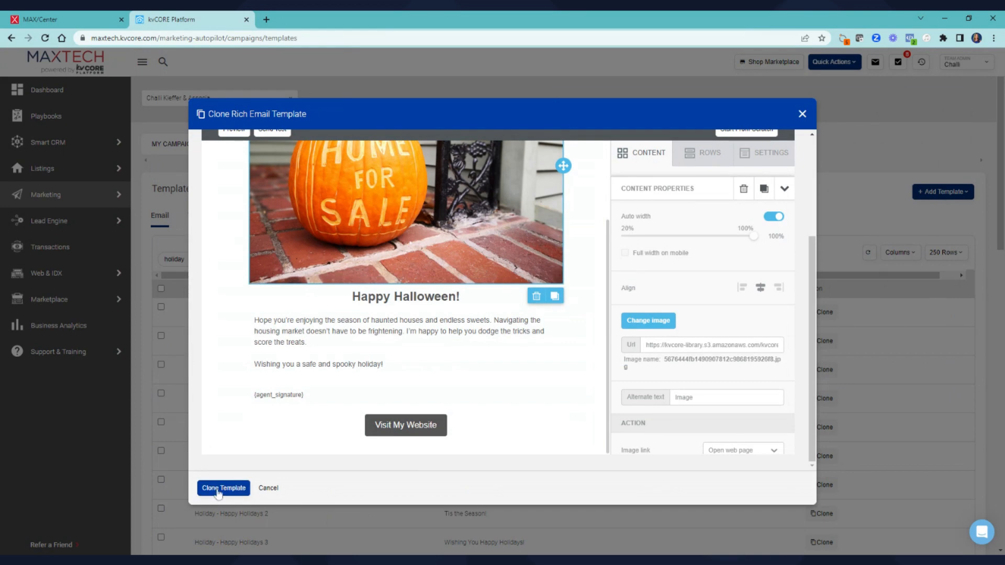
click(226, 487)
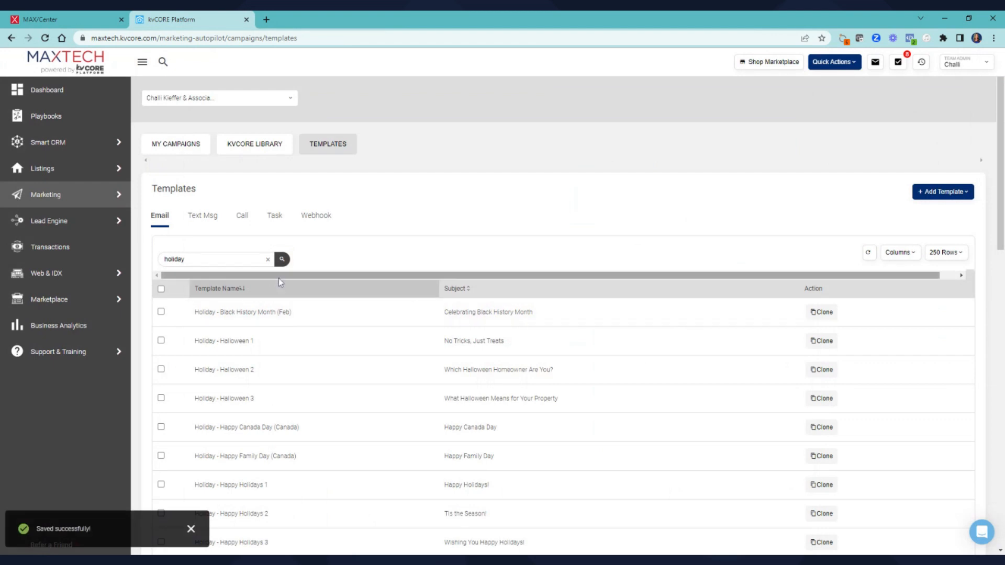
Search My Campaigns for 'holiday', which finds no matching campaigns
click(158, 147)
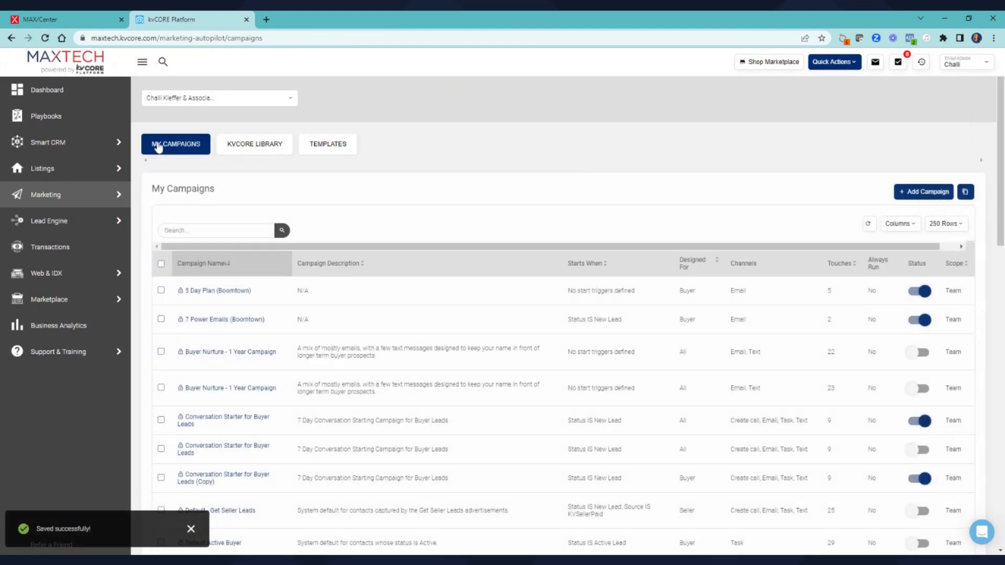
click(210, 229)
text(holiday)
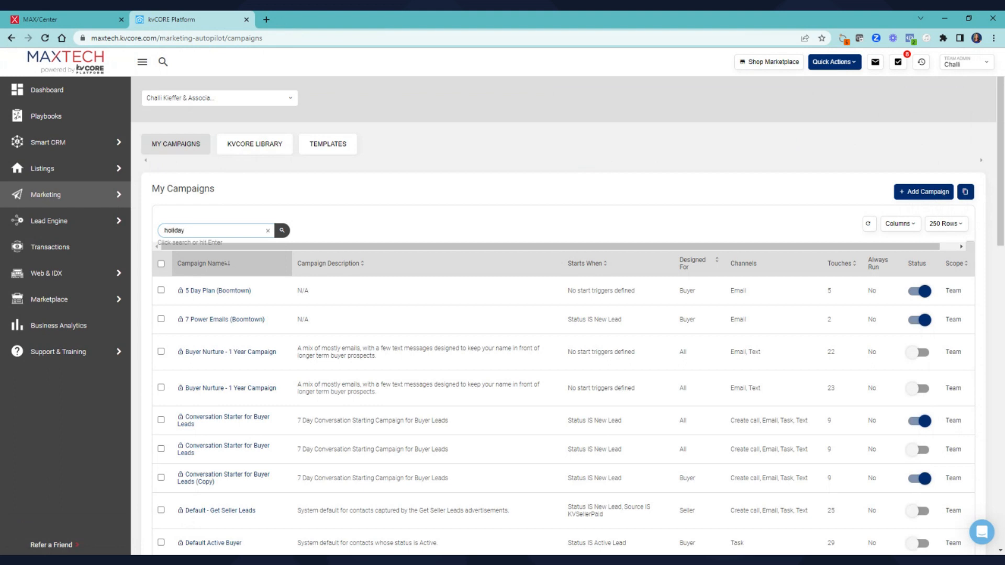
click(281, 230)
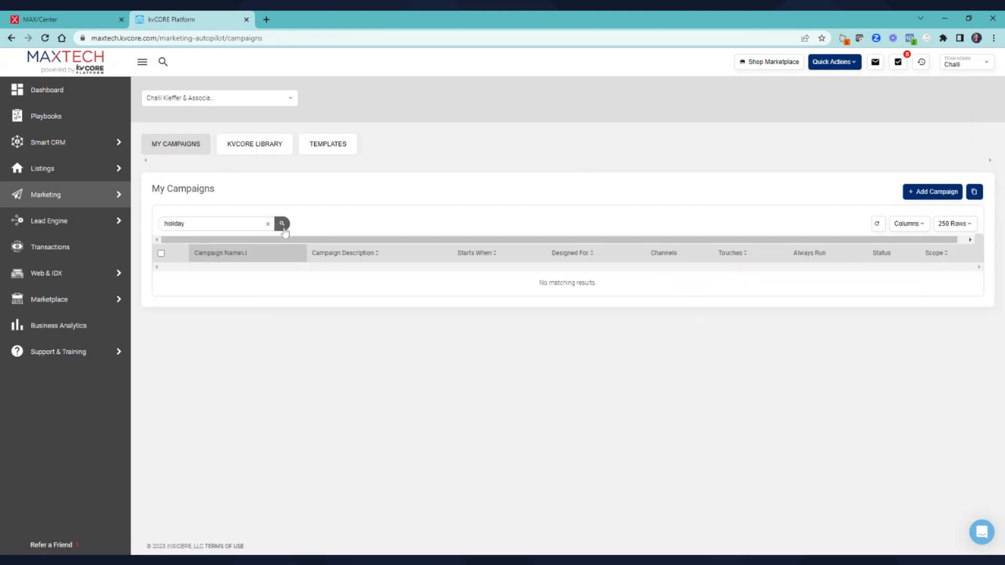
Return to the Marketing overview and start a new scheduled mass email
click(328, 150)
click(46, 202)
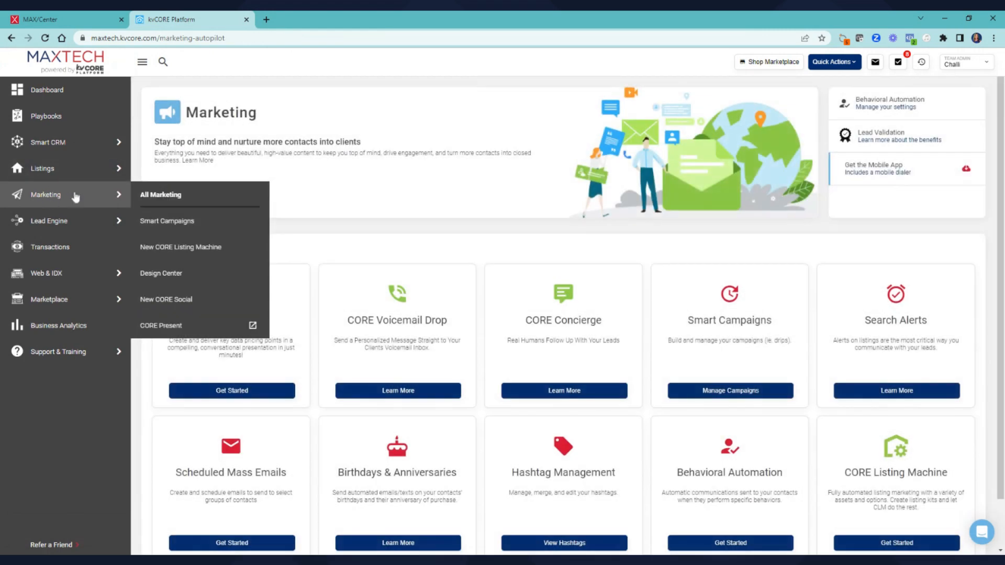
scroll(190, 411, down, 1)
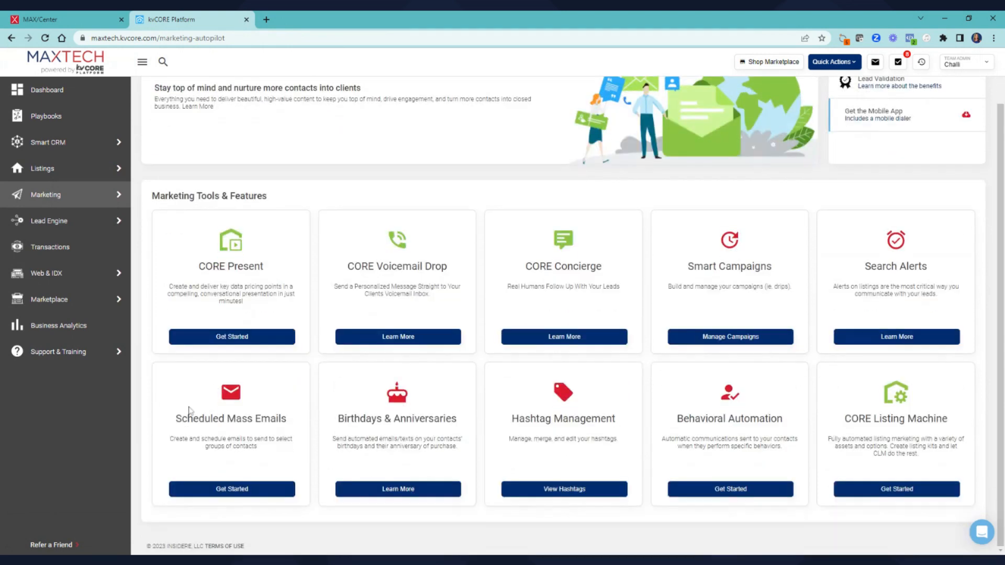
click(233, 489)
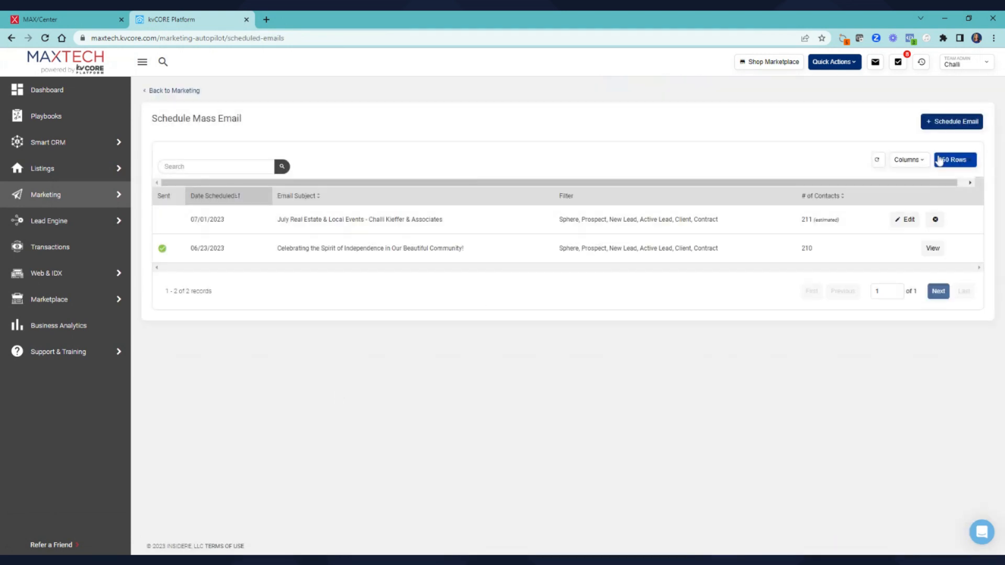
click(942, 122)
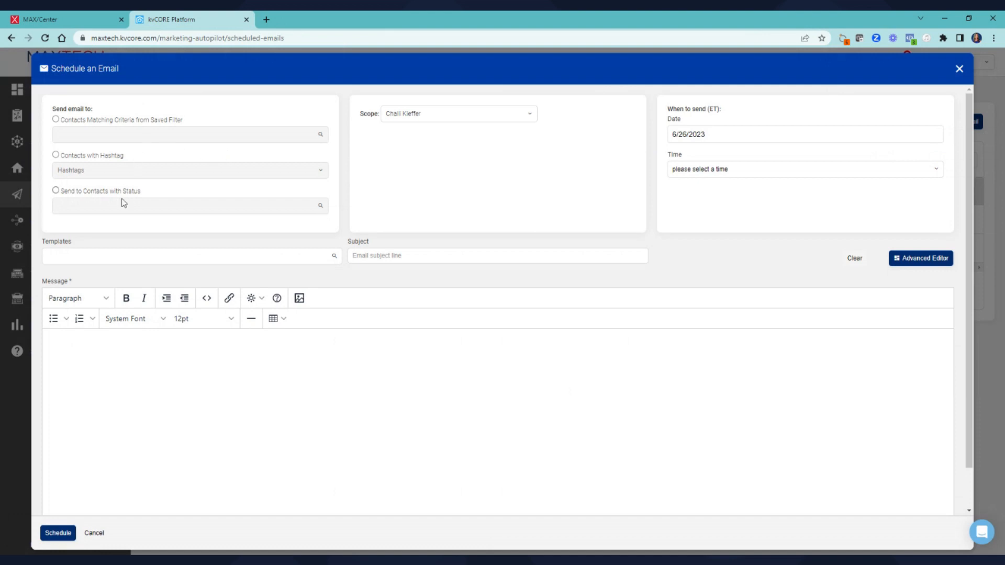
Base the email on Holiday - Halloween 1 (COPY), subject 'No Tricks, Just Treats'
click(188, 256)
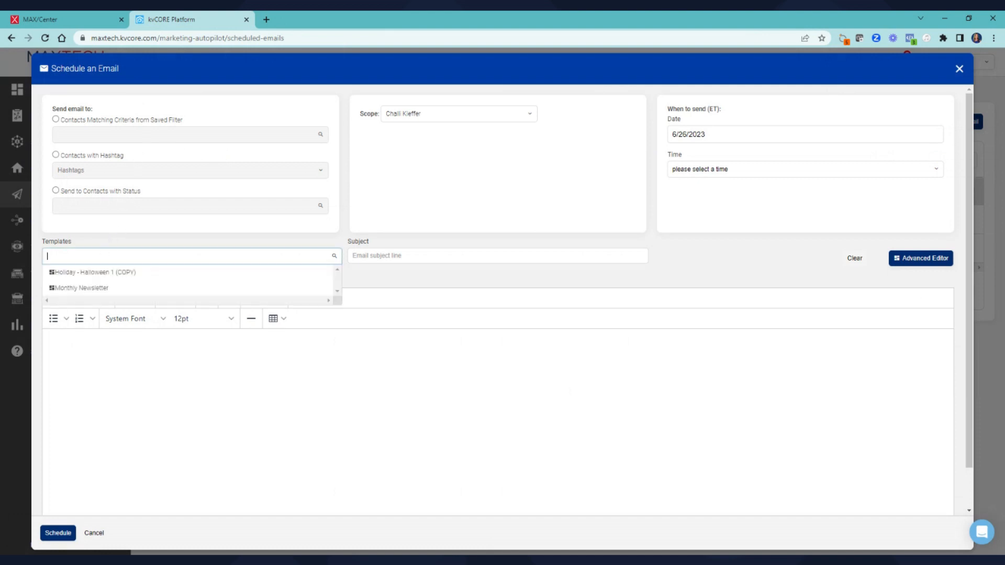
click(81, 272)
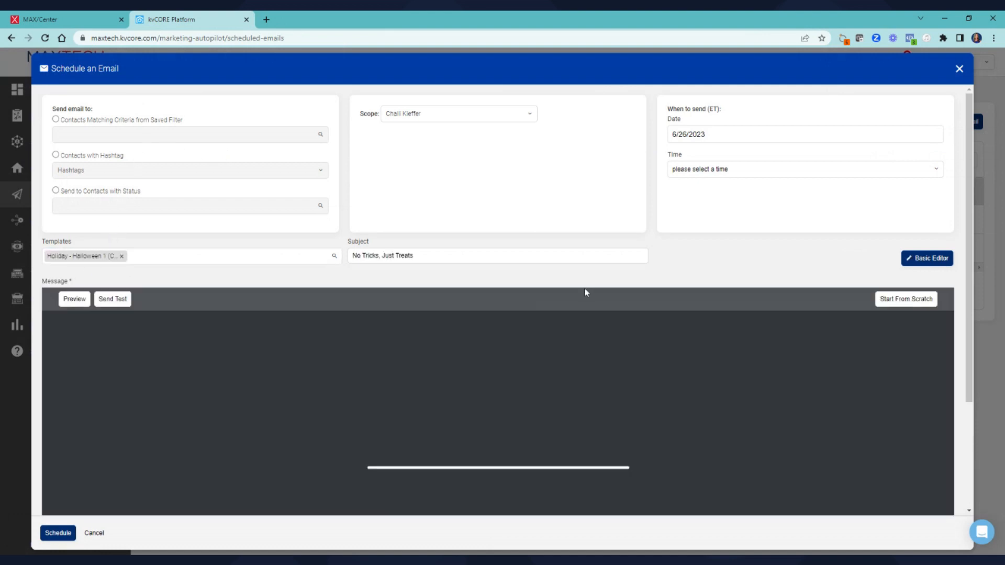
scroll(706, 282, down, 3)
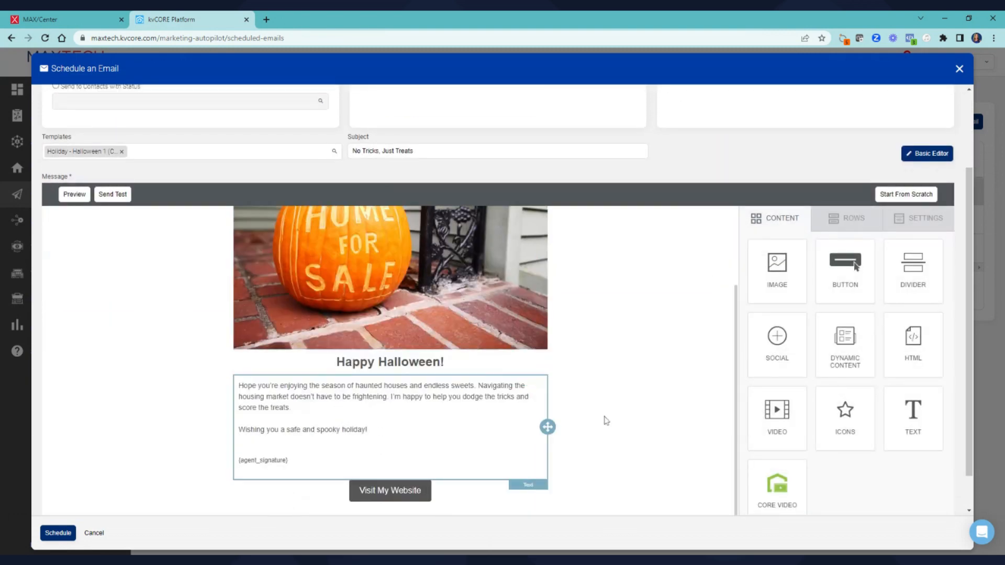
scroll(605, 420, up, 3)
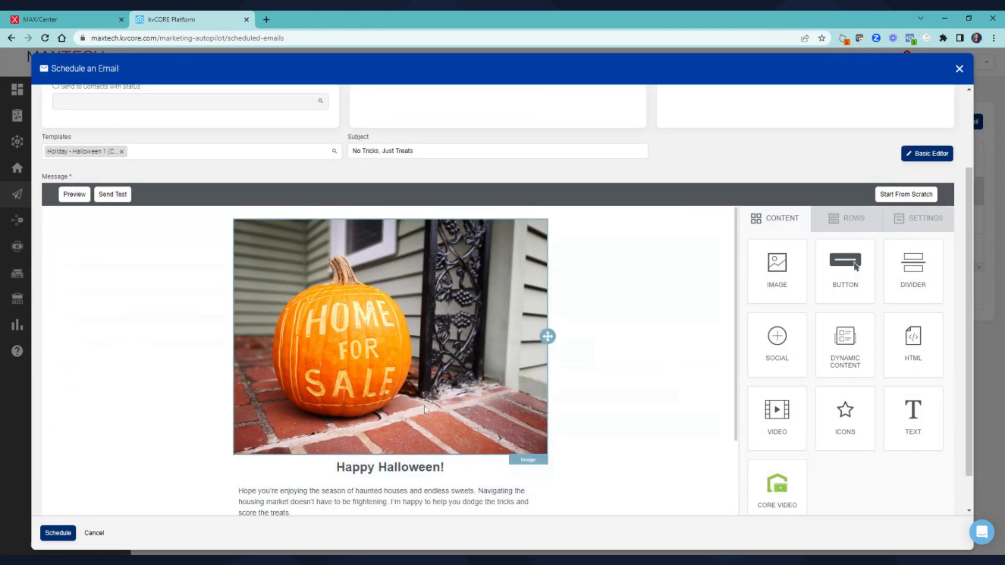
scroll(648, 319, up, 3)
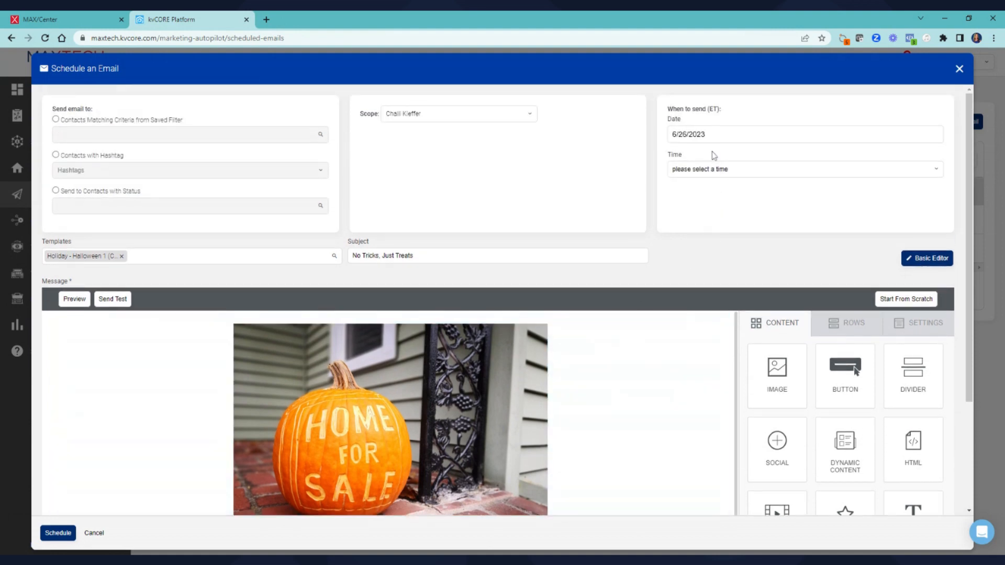
Send to contacts by status, adding Sphere, Prospect and New Lead
click(56, 190)
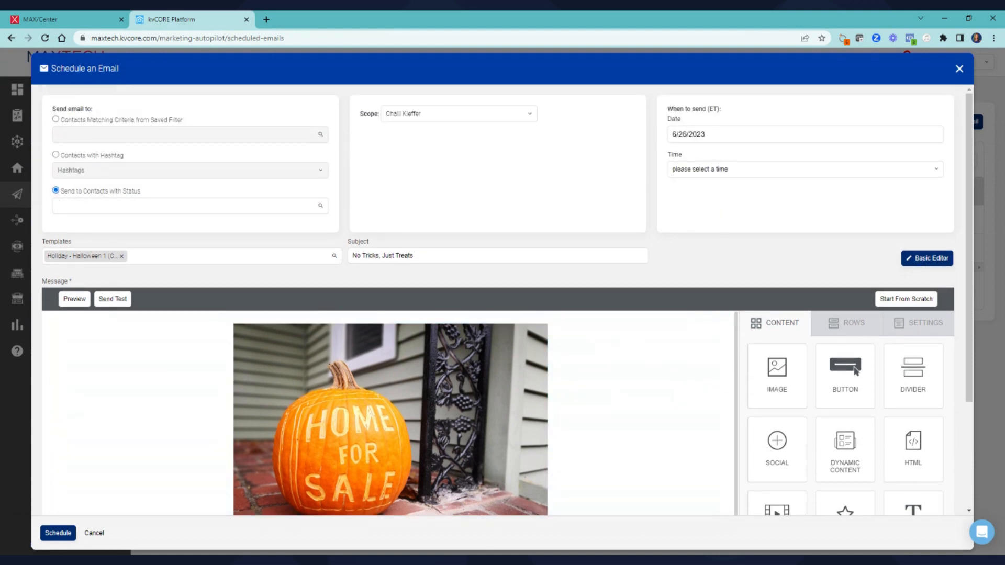
click(70, 224)
click(99, 206)
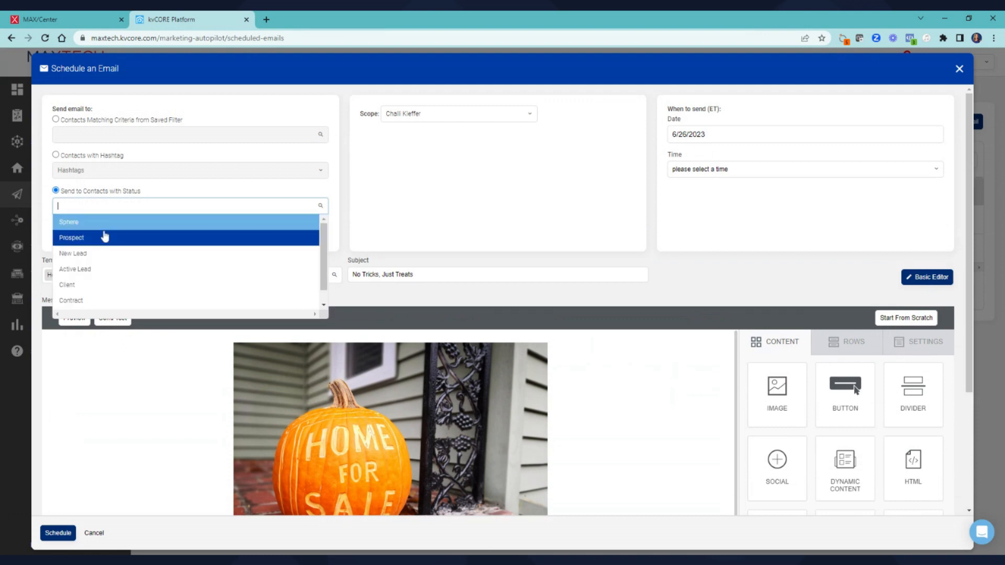
click(104, 237)
click(117, 207)
click(130, 254)
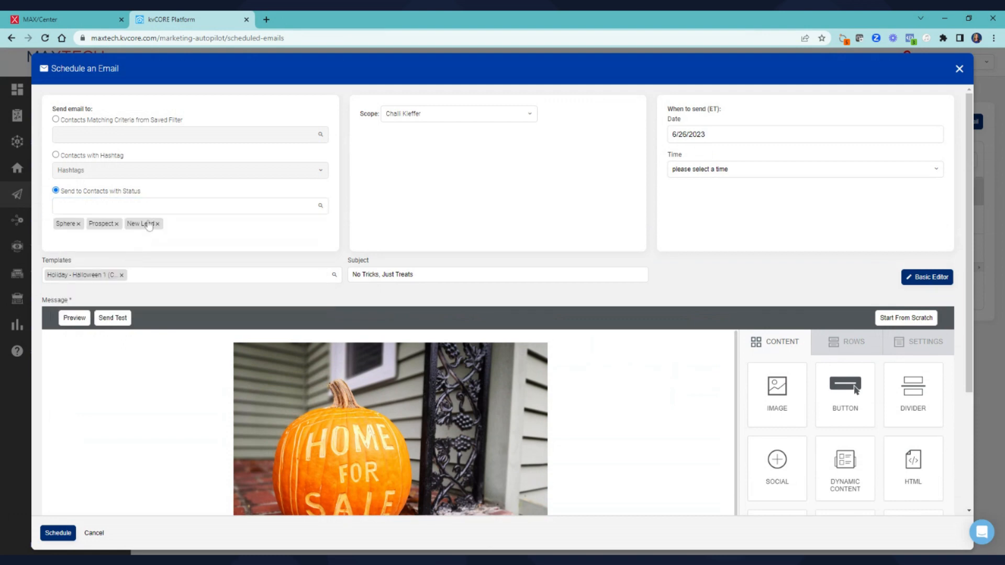
Add Active Lead, Client and Contract statuses, then bring up the send-date calendar
click(148, 206)
click(149, 268)
click(160, 206)
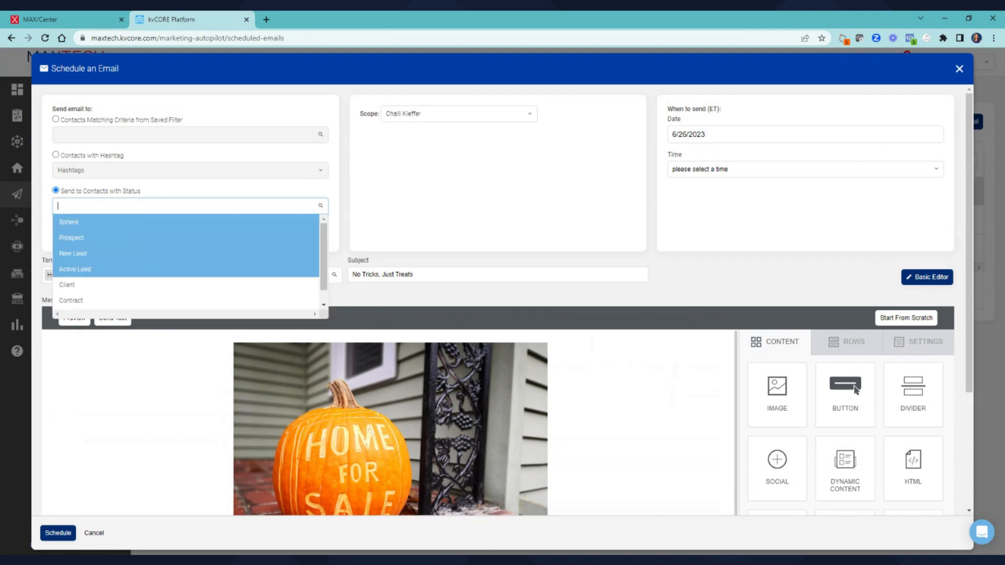
click(146, 285)
click(195, 208)
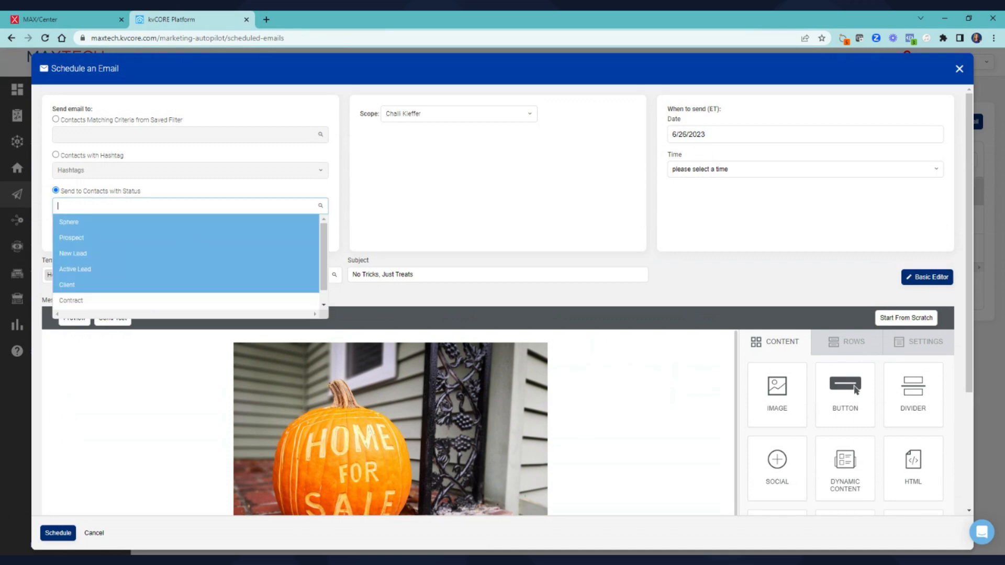
click(152, 300)
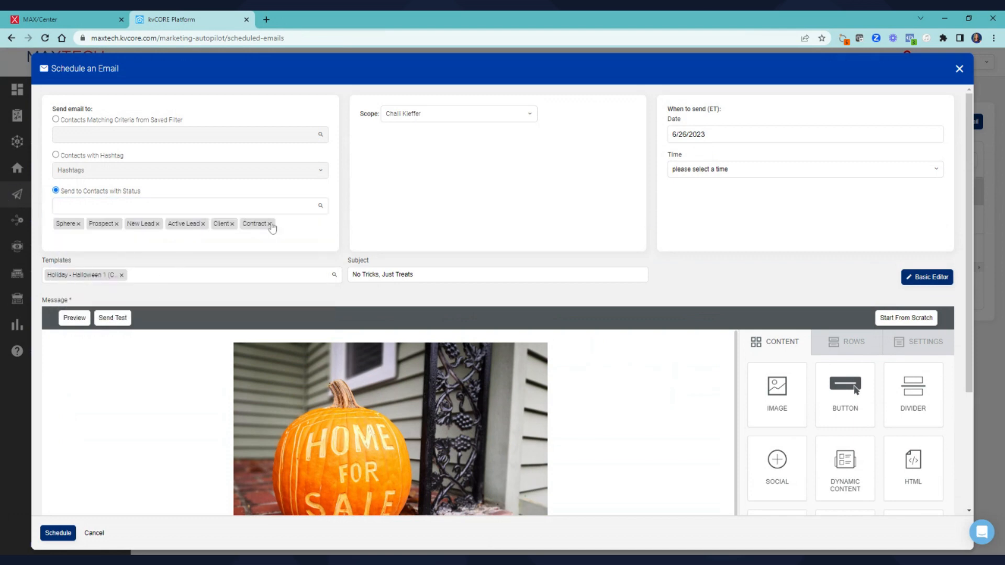
click(727, 131)
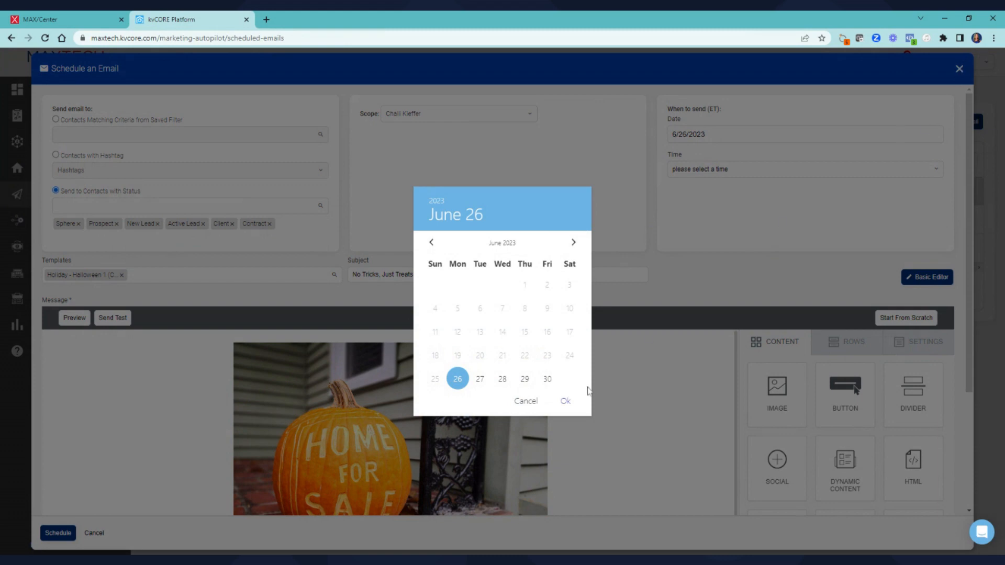
Keep 6/26/2023 as the send date and close the scheduled email form
click(526, 401)
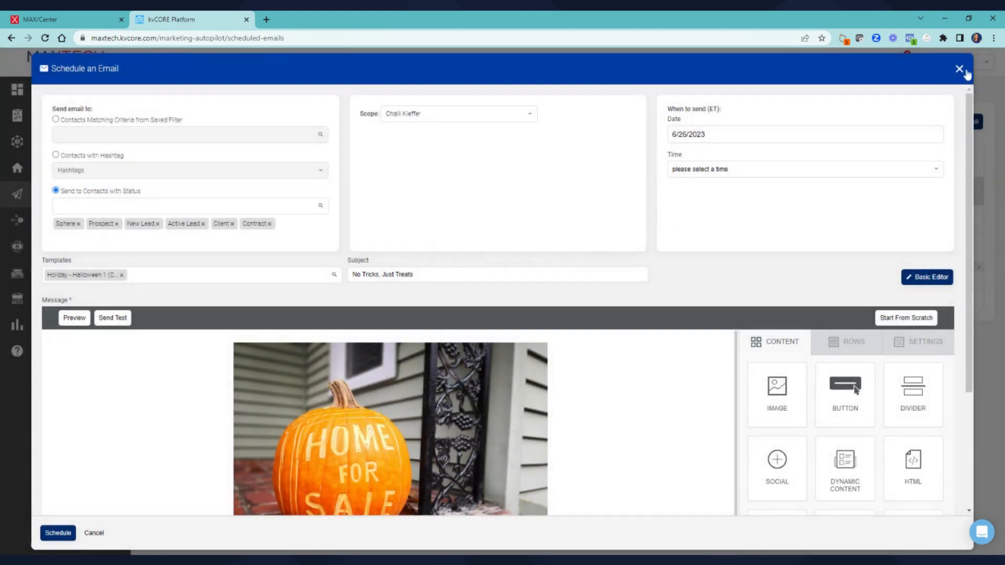
click(959, 69)
Discard the unsent email and go to the Smart Campaigns Templates list
click(469, 274)
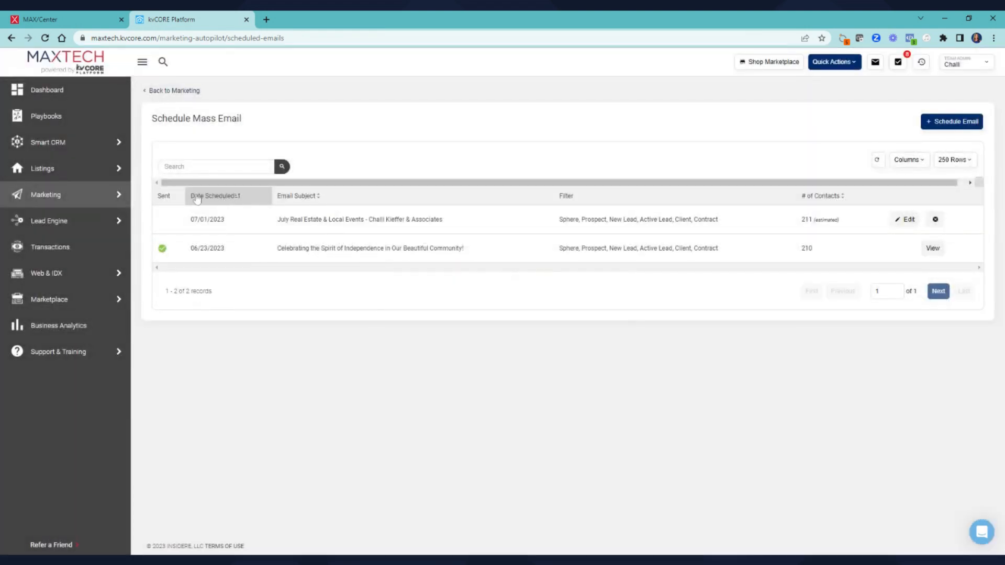
click(157, 195)
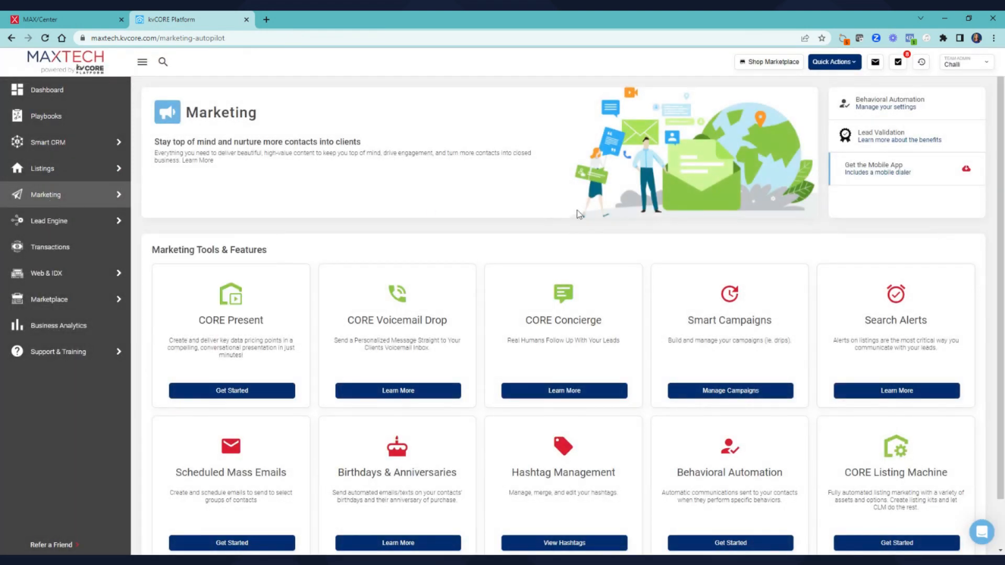
scroll(579, 215, down, 1)
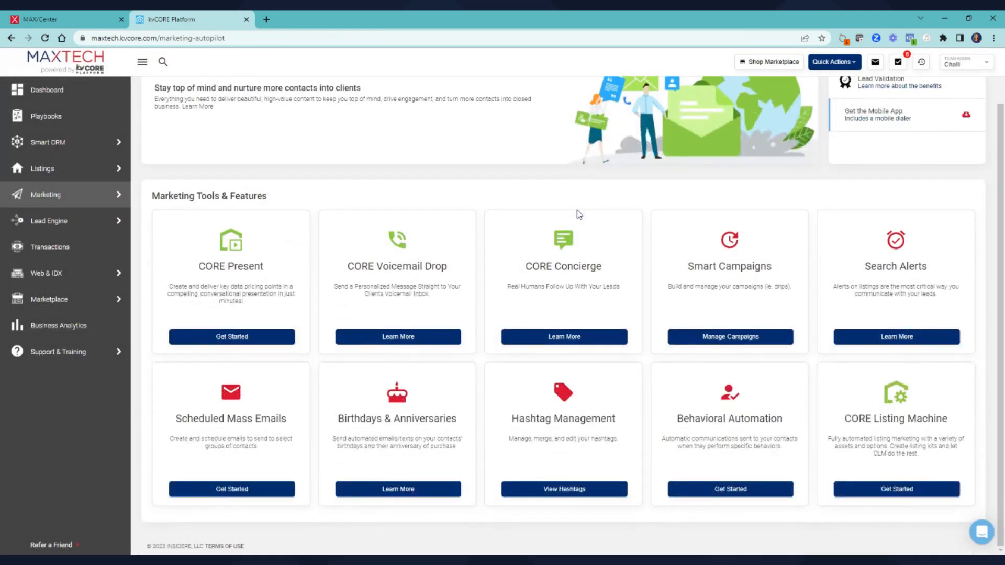
click(728, 336)
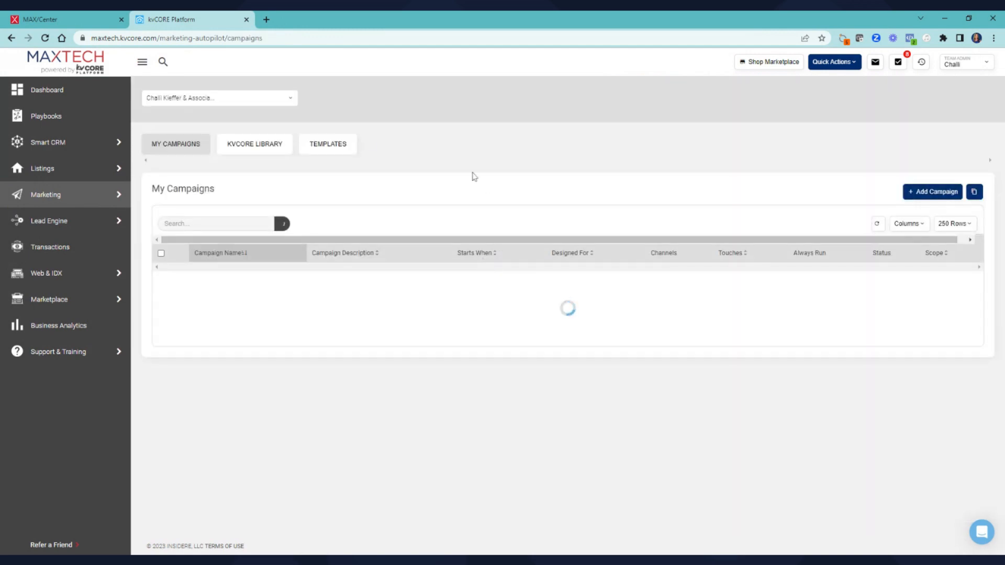
click(348, 144)
Start a new email template, then close it without saving
click(953, 192)
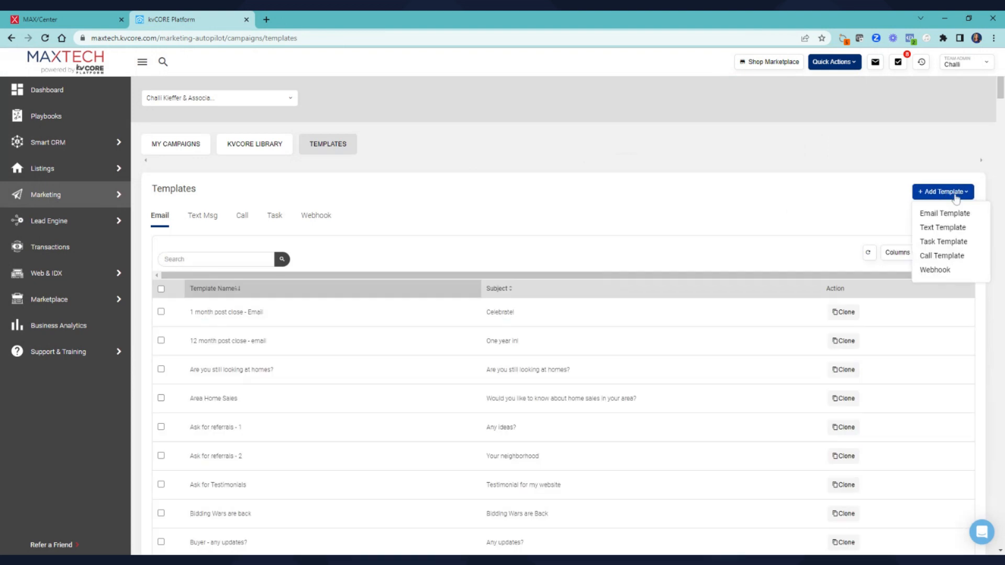
click(950, 212)
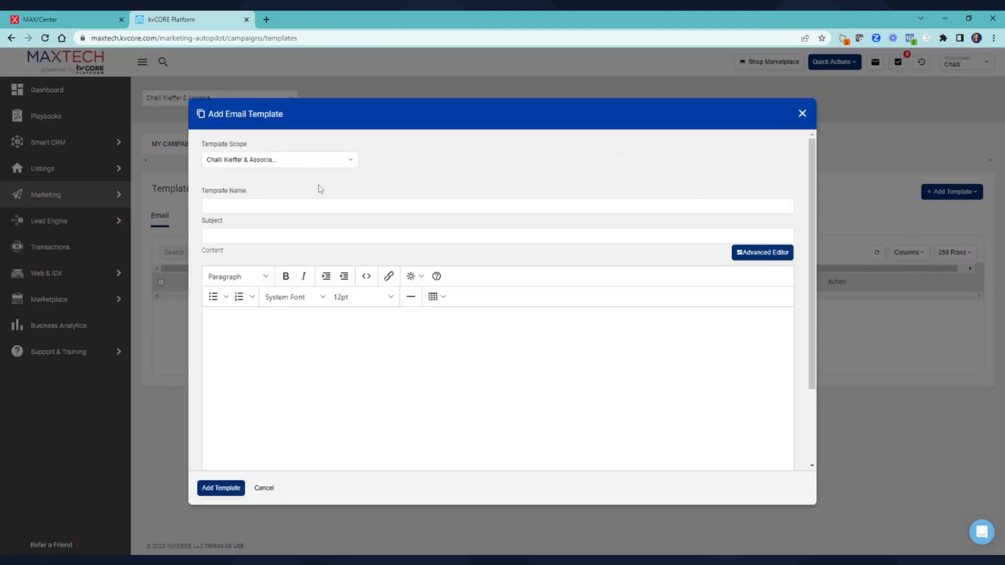
click(206, 235)
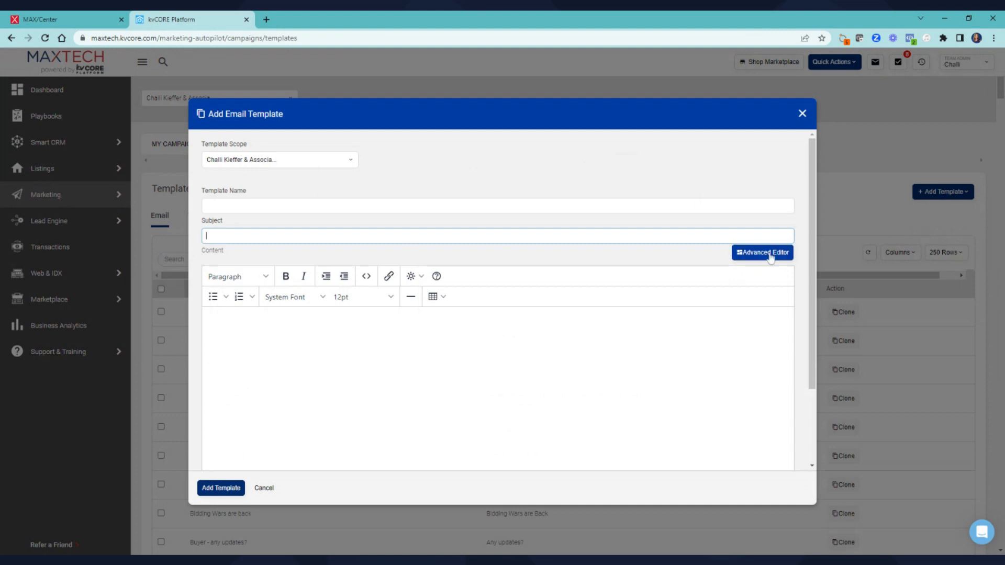
click(803, 118)
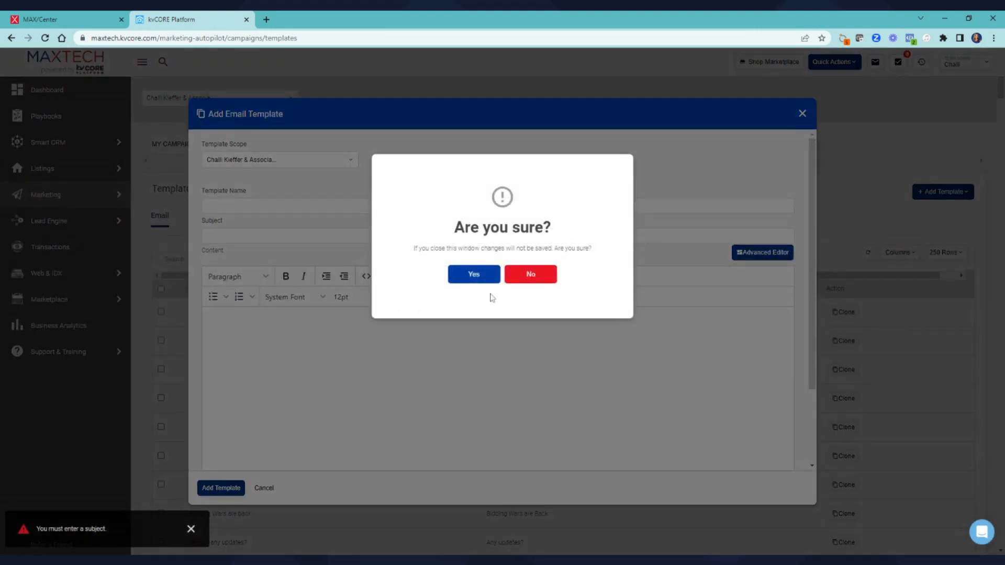
click(473, 274)
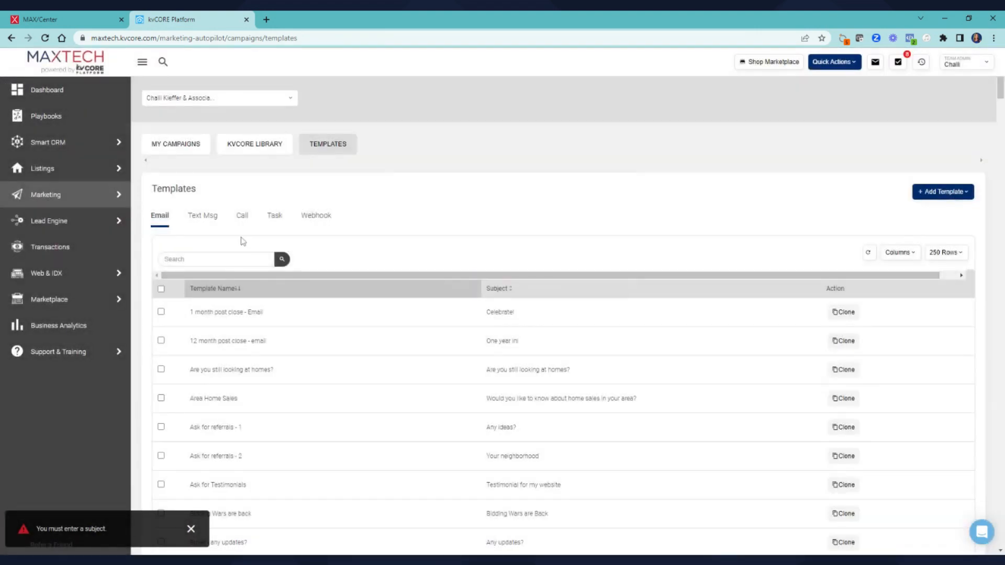
click(189, 258)
text(newsletter)
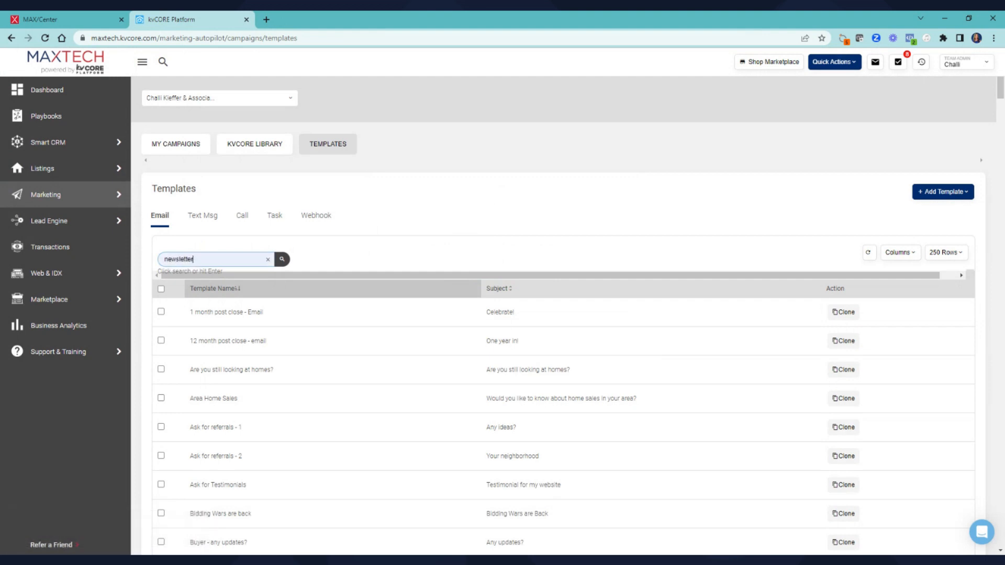
click(279, 263)
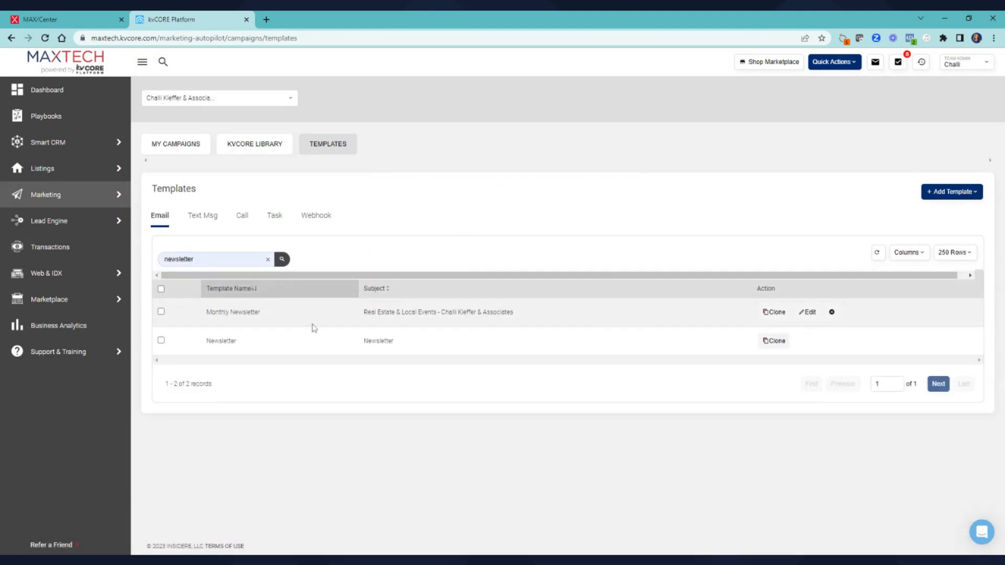
click(803, 319)
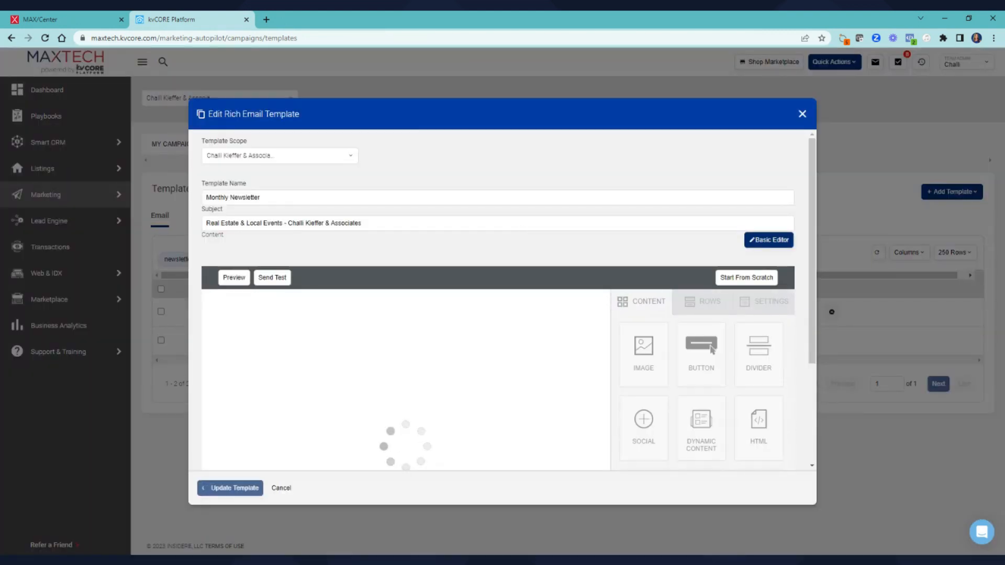
scroll(406, 379, down, 5)
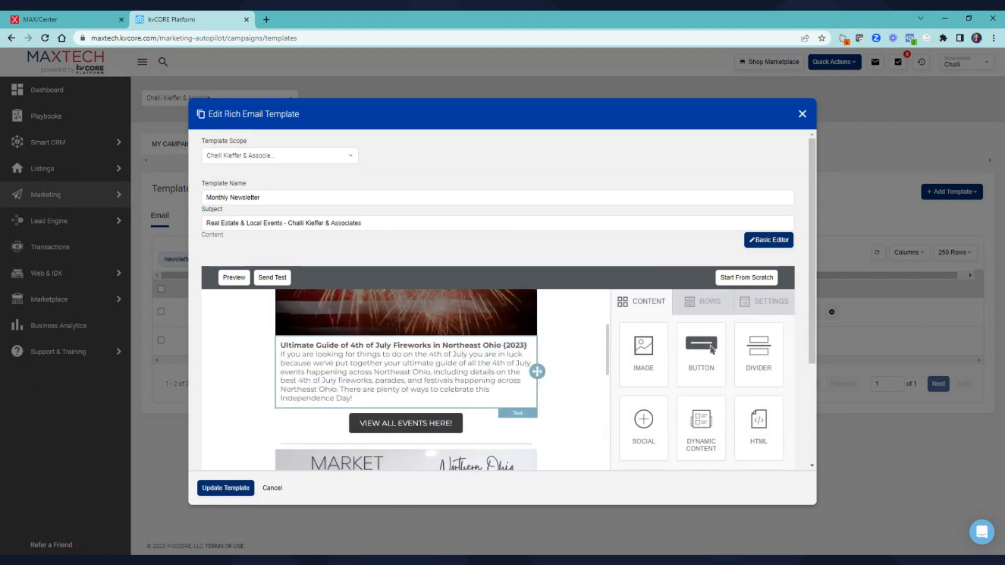
scroll(406, 380, down, 6)
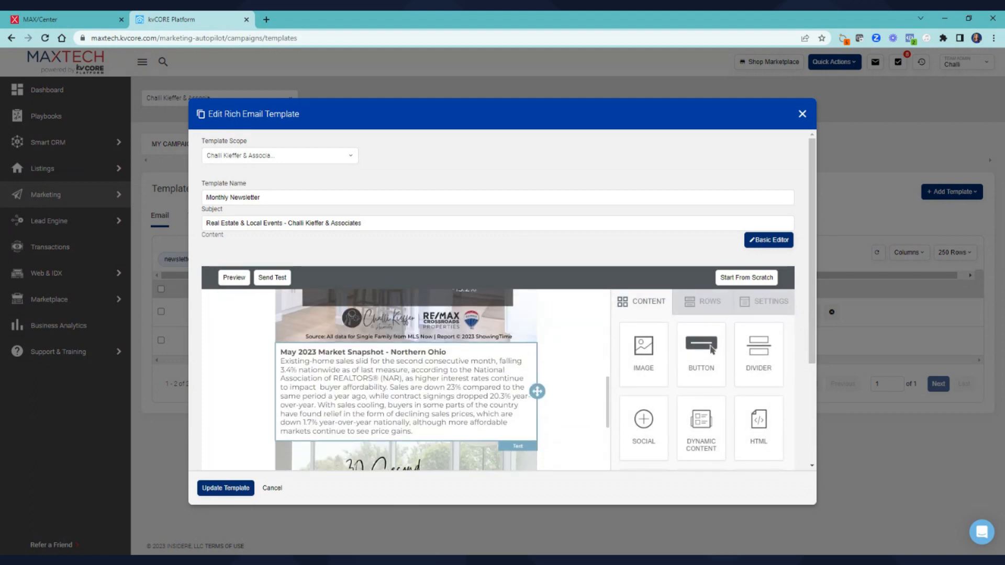
scroll(321, 376, down, 10)
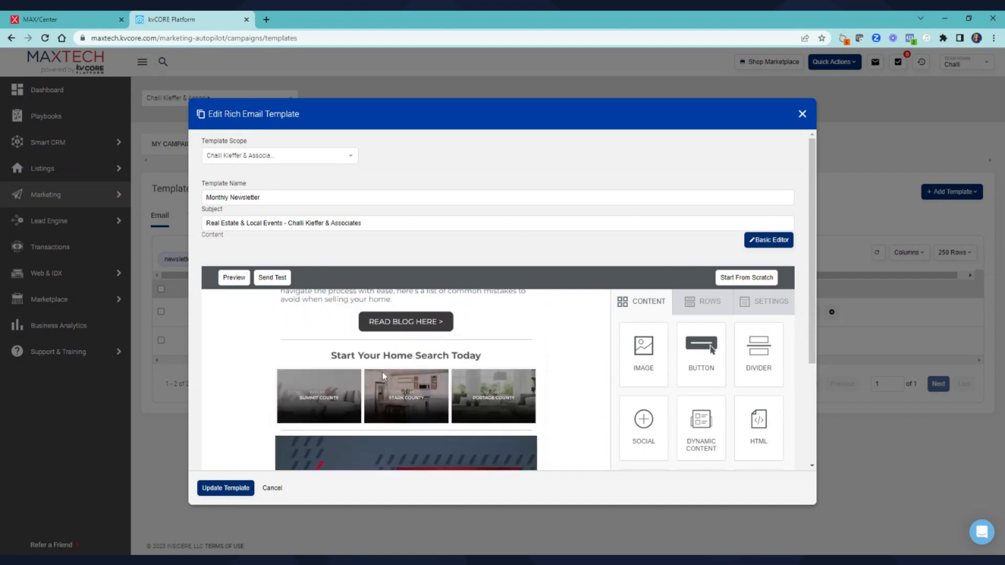
scroll(383, 372, down, 6)
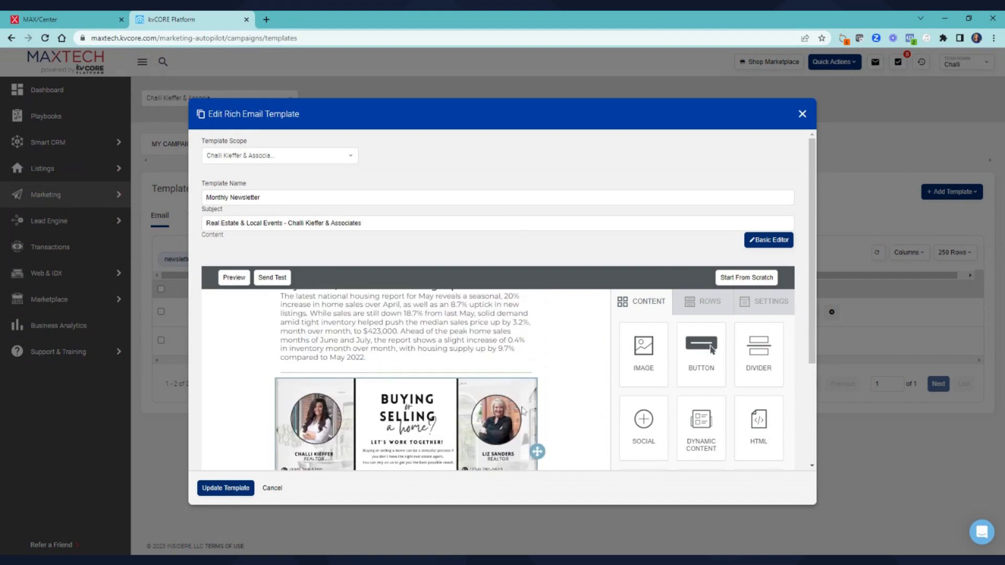
scroll(534, 372, down, 4)
scroll(595, 359, up, 20)
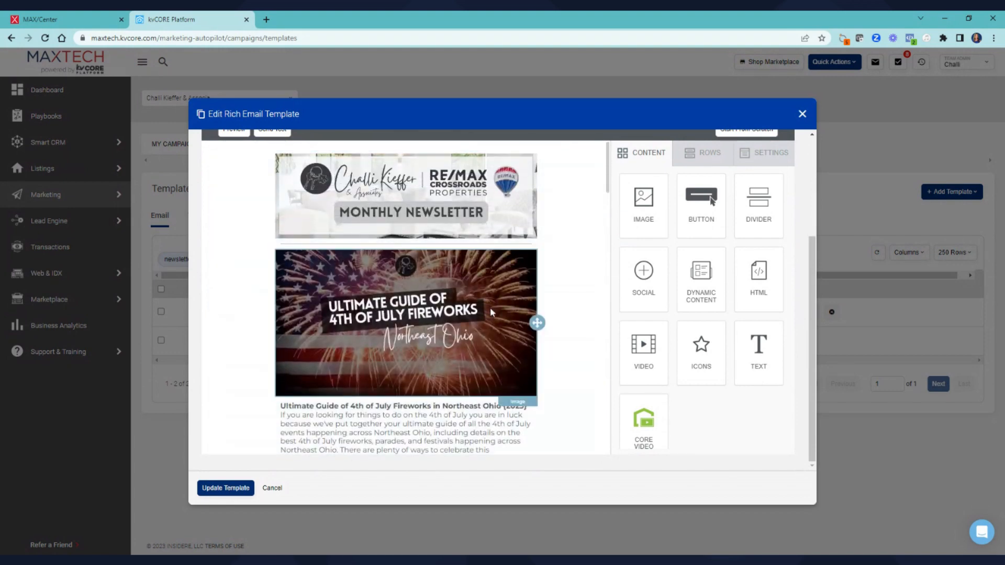
scroll(492, 313, down, 5)
scroll(468, 366, down, 12)
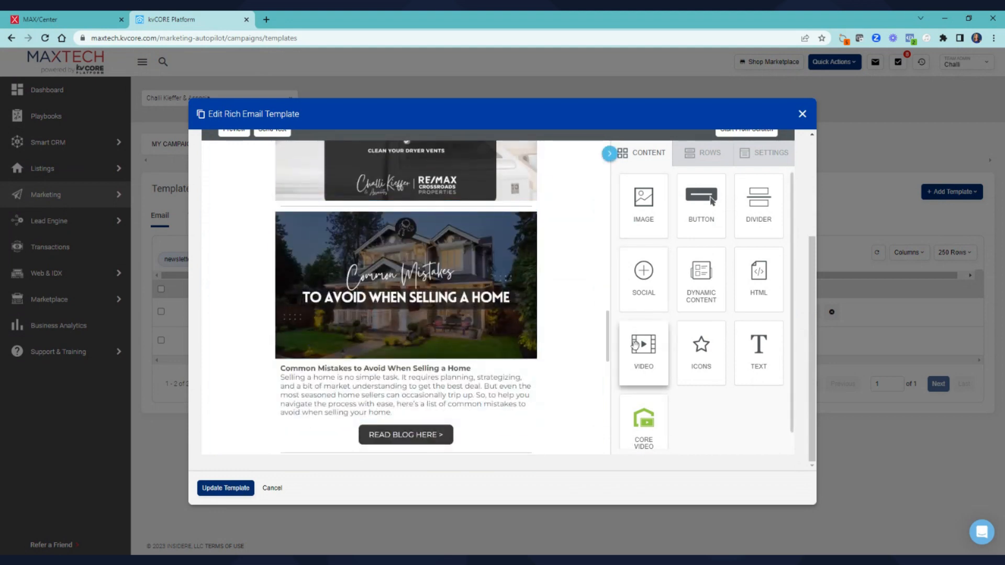
scroll(534, 335, up, 2)
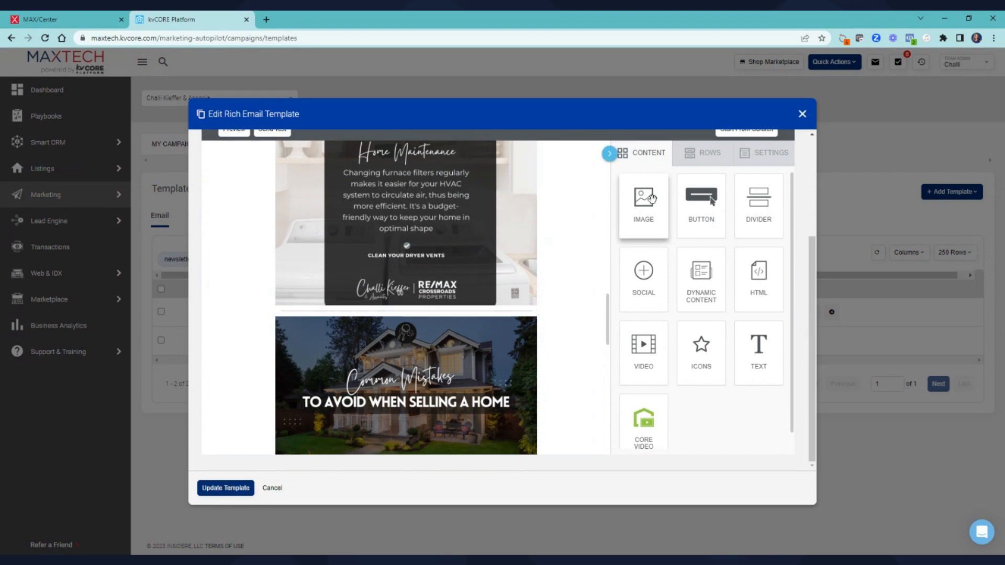
scroll(541, 310, down, 4)
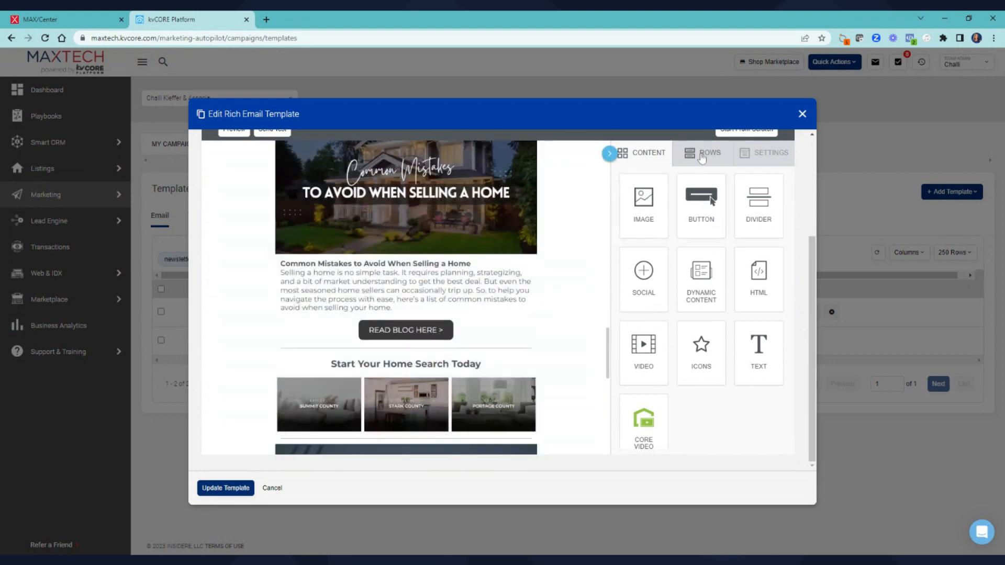
scroll(534, 180, down, 12)
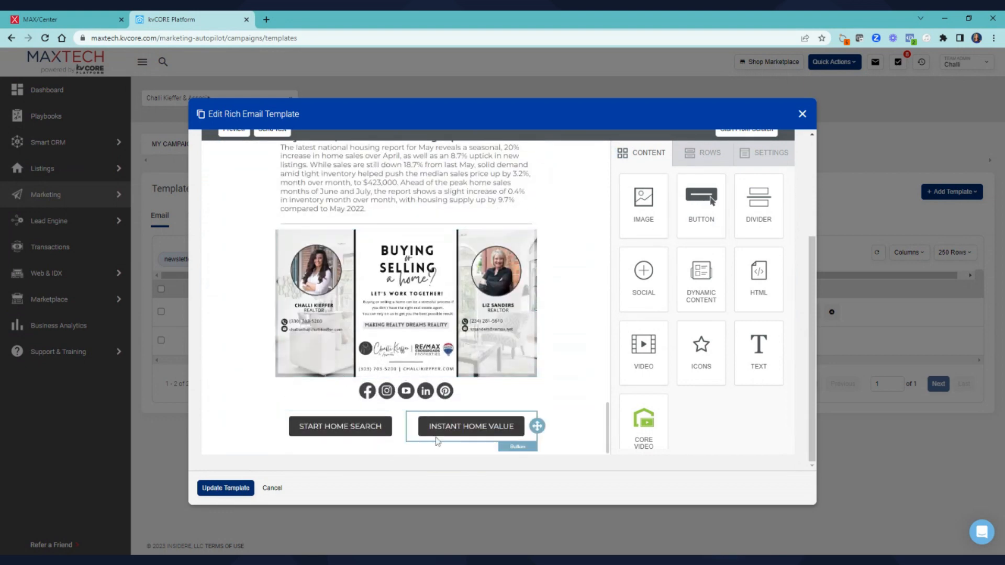
Insert a two-column row below the newsletter's social icons
click(699, 157)
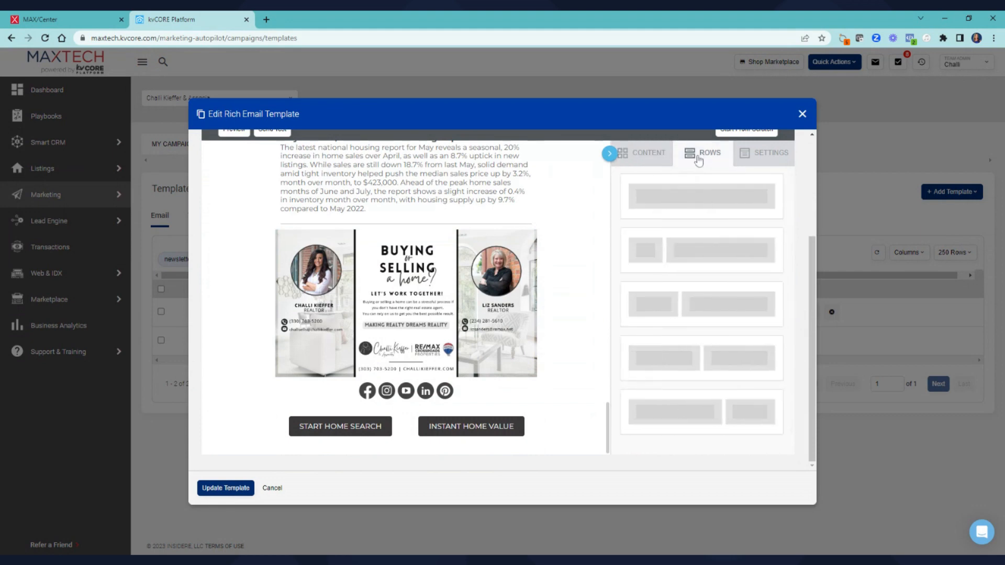
scroll(648, 311, down, 4)
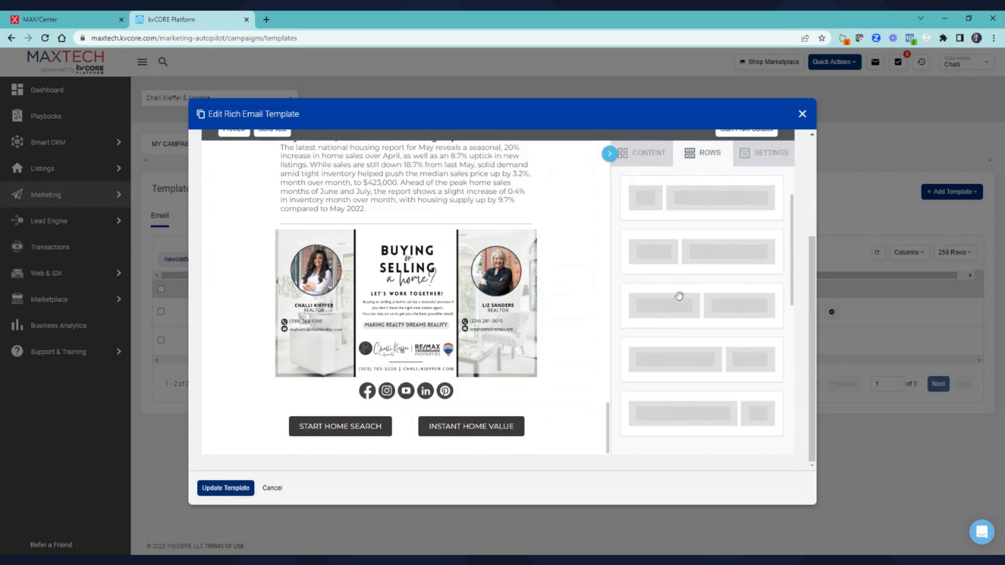
drag(678, 299, 470, 401)
Drop a Button block into the left and right columns of the new row, selecting the right-hand one
click(609, 154)
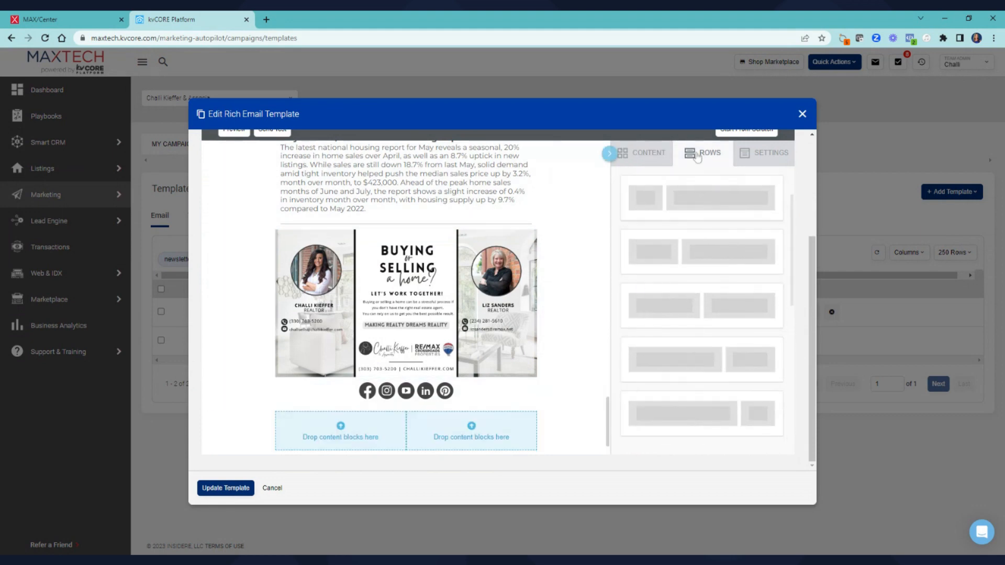
mouse_move(701, 204)
mouse_down()
mouse_move(471, 391)
mouse_move(361, 424)
mouse_up()
drag(595, 346, 503, 437)
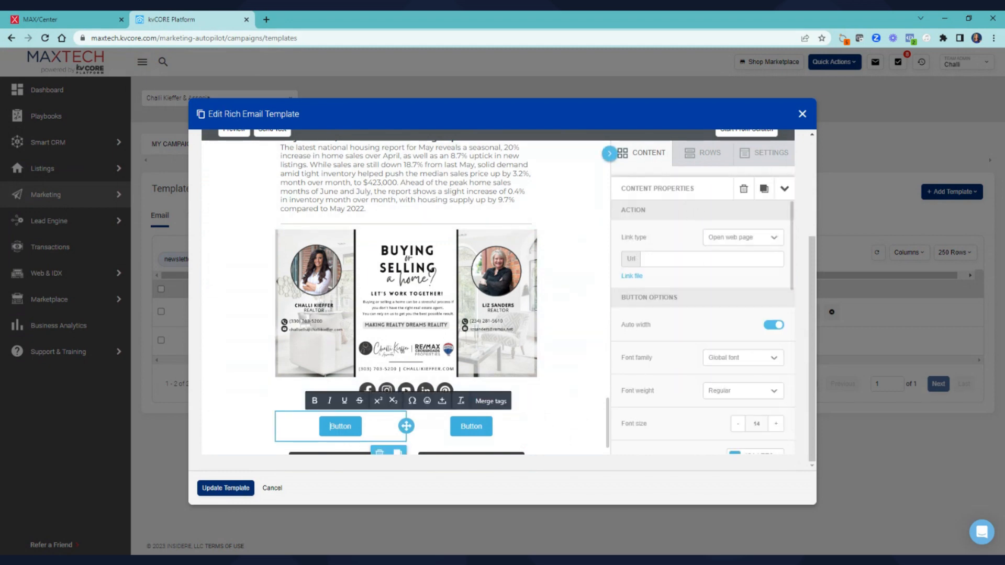
scroll(696, 295, down, 5)
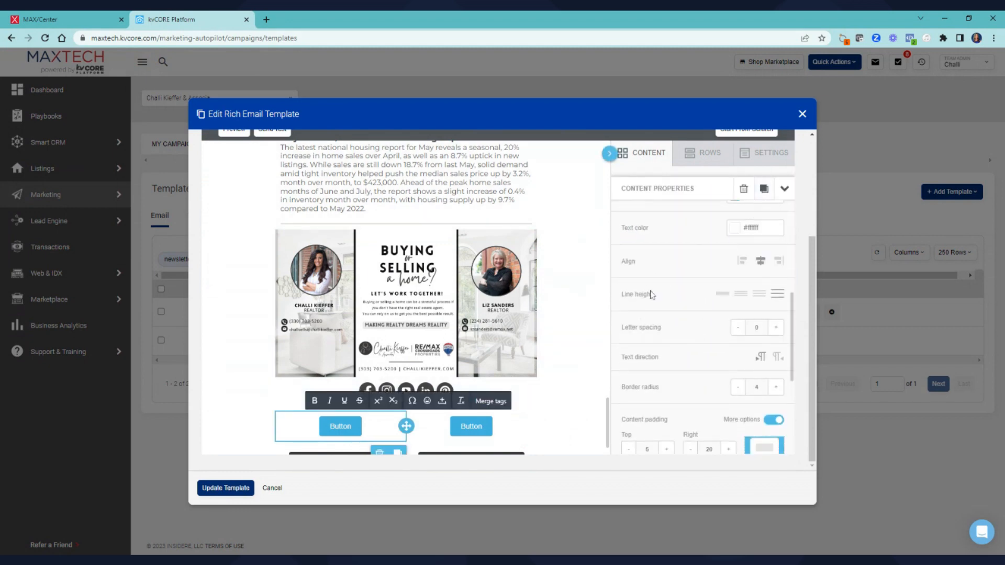
scroll(658, 337, down, 1)
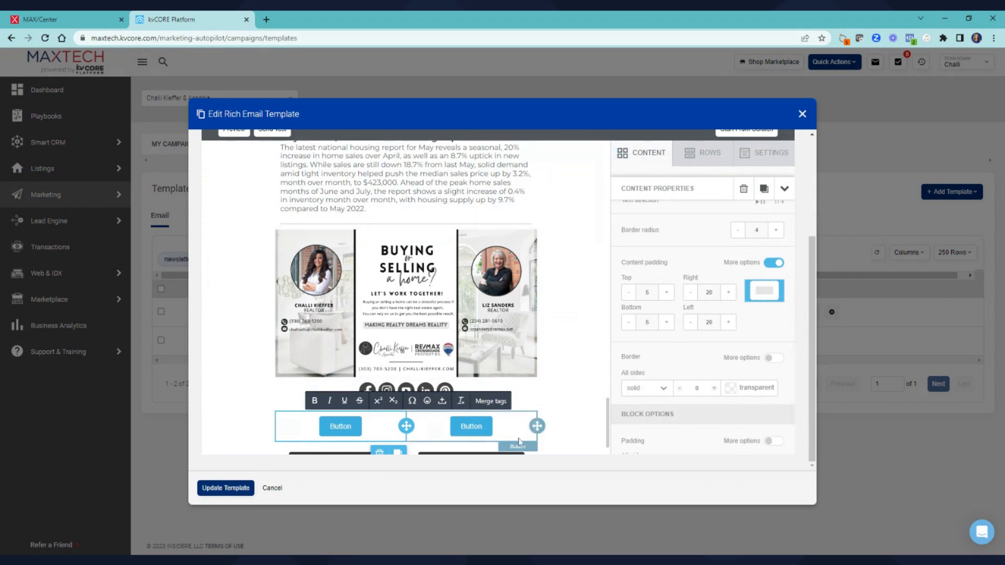
scroll(579, 413, down, 1)
scroll(579, 413, down, 1)
click(508, 396)
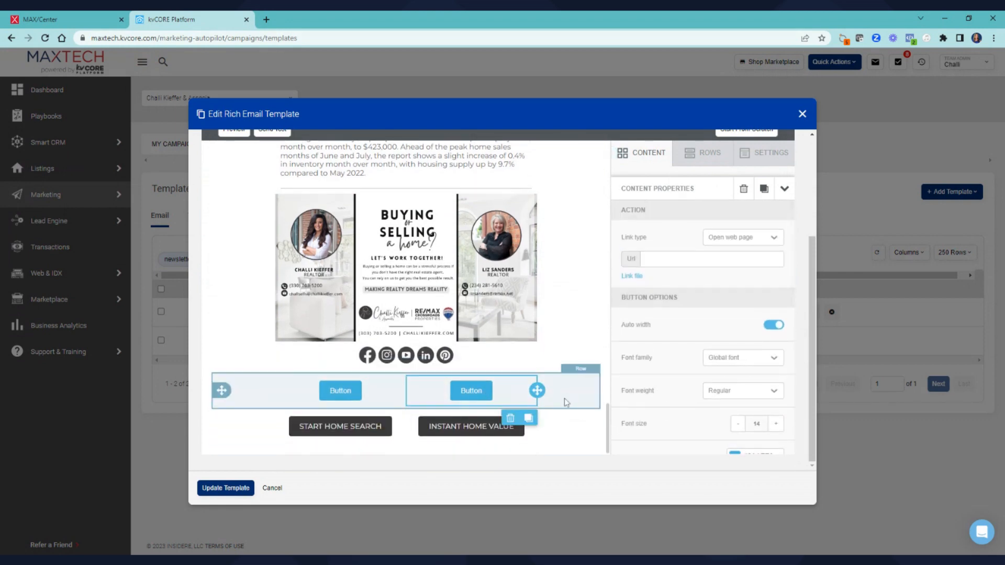
Delete the right-hand and left-hand placeholder buttons from the two-column row
click(510, 418)
click(527, 350)
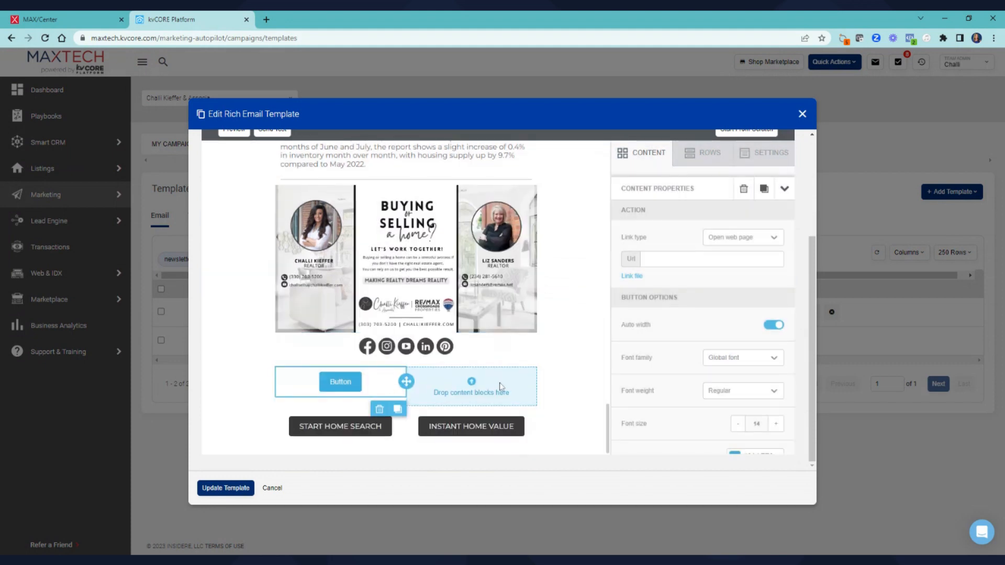
click(379, 409)
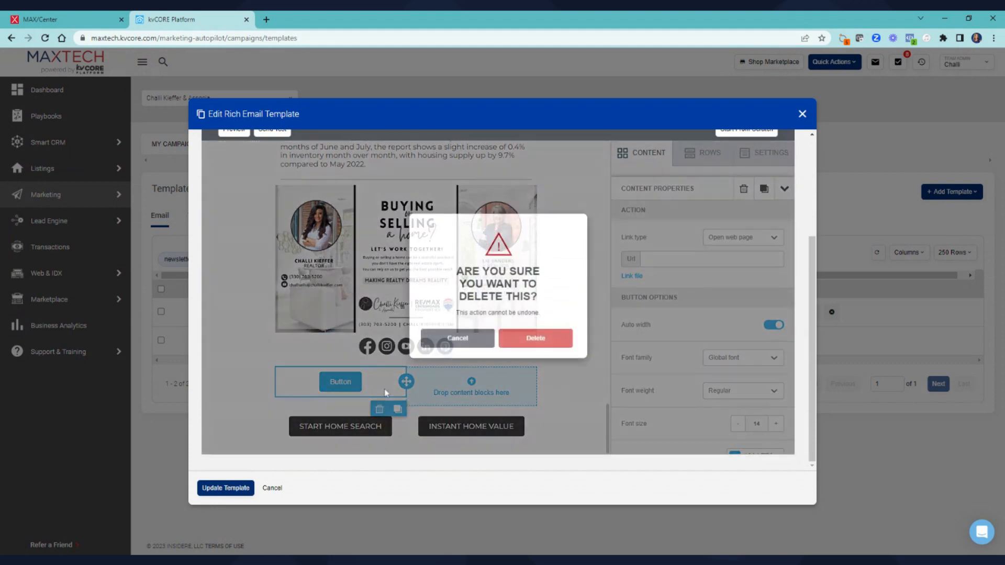
click(539, 348)
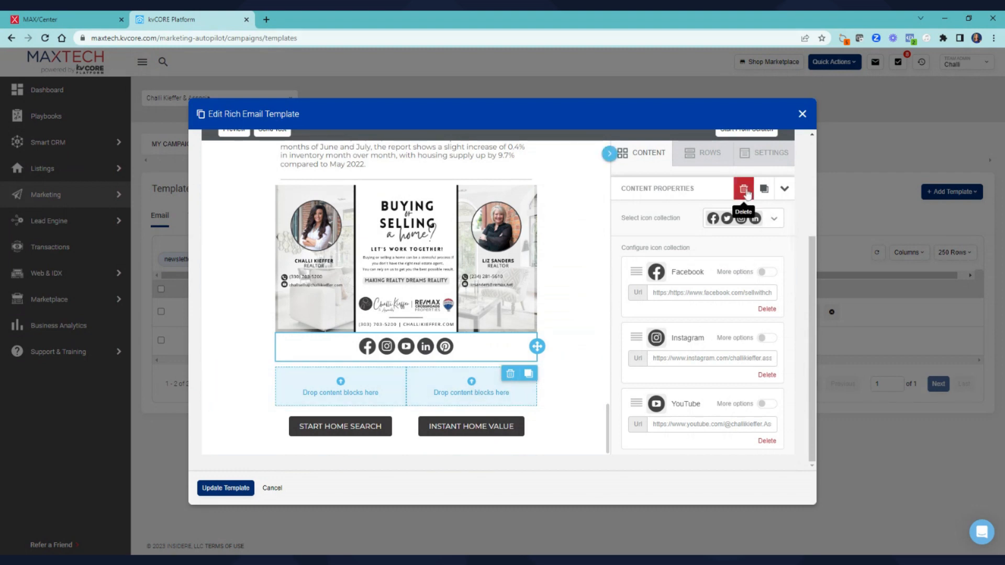
Delete the now-empty two-column row below the social icons
click(567, 398)
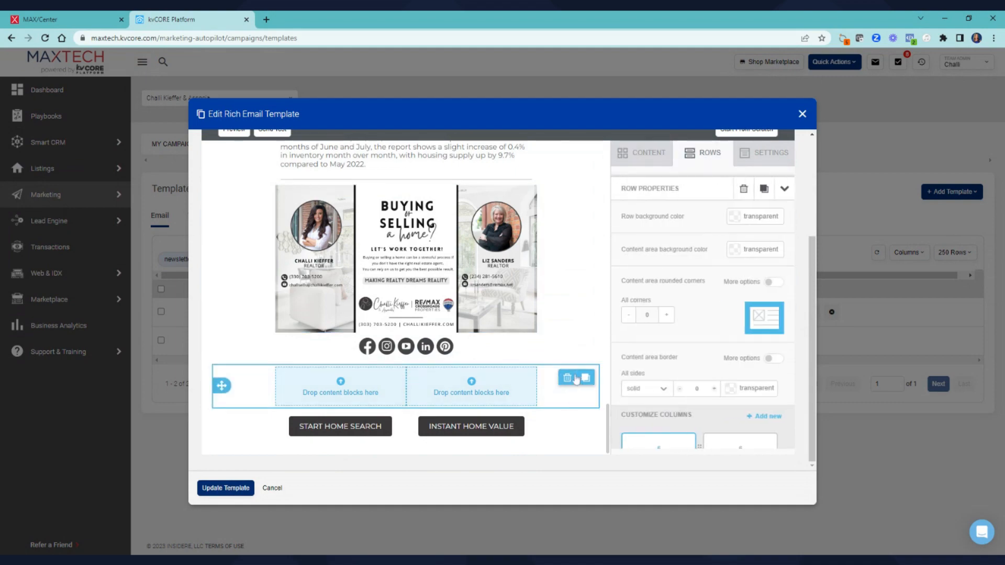
click(569, 378)
click(532, 350)
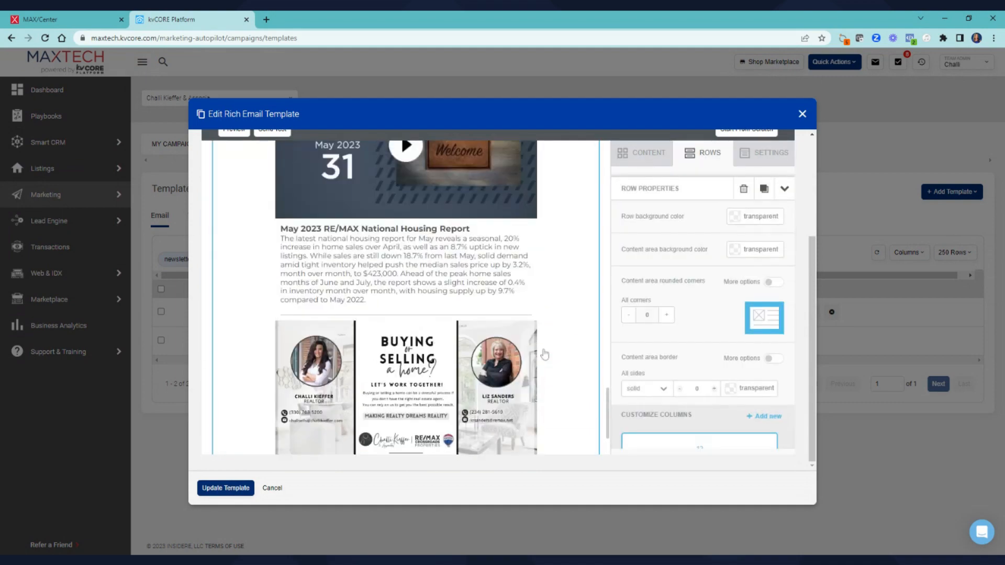
scroll(544, 354, up, 15)
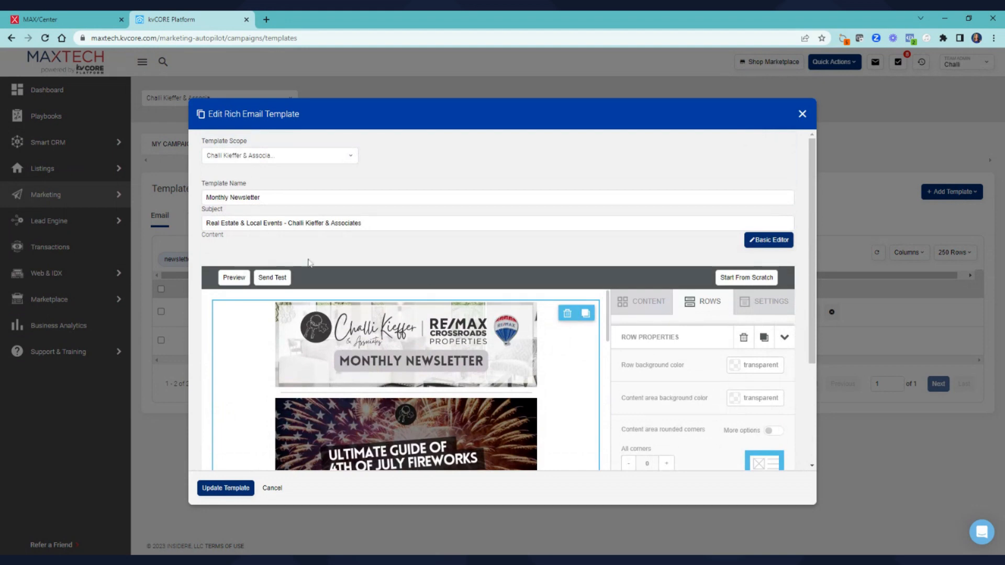
scroll(473, 377, down, 8)
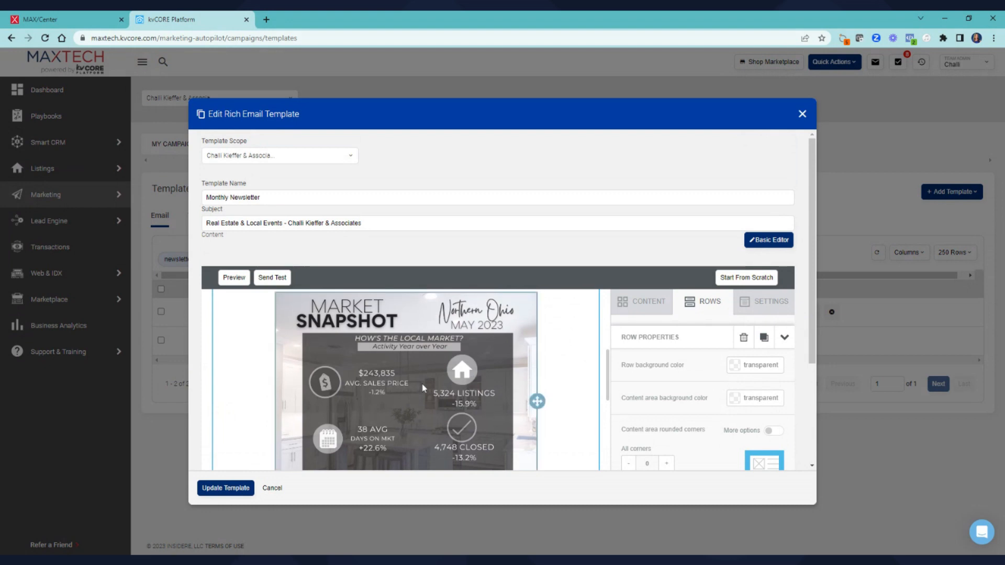
scroll(536, 404, up, 3)
scroll(439, 392, up, 5)
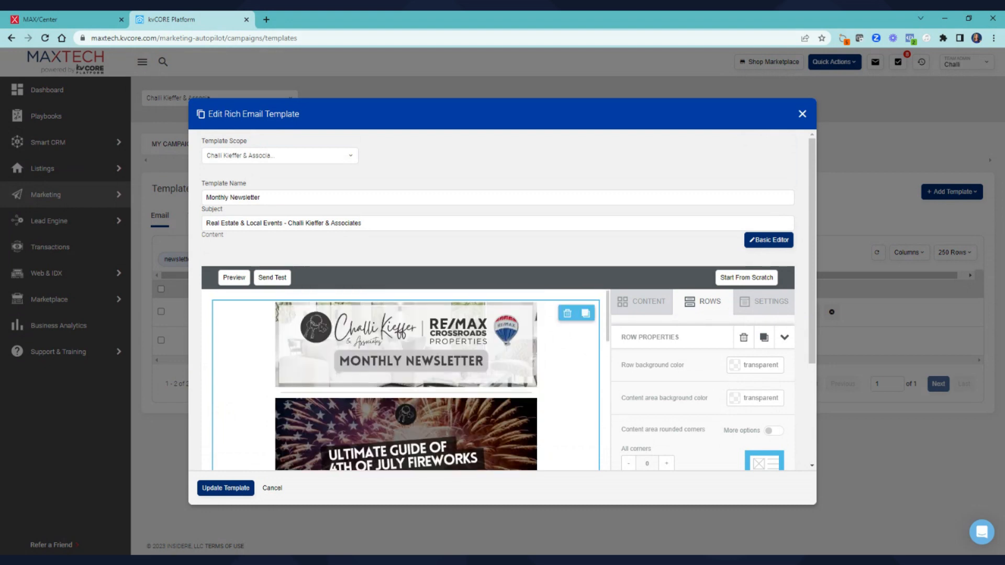
scroll(439, 392, down, 4)
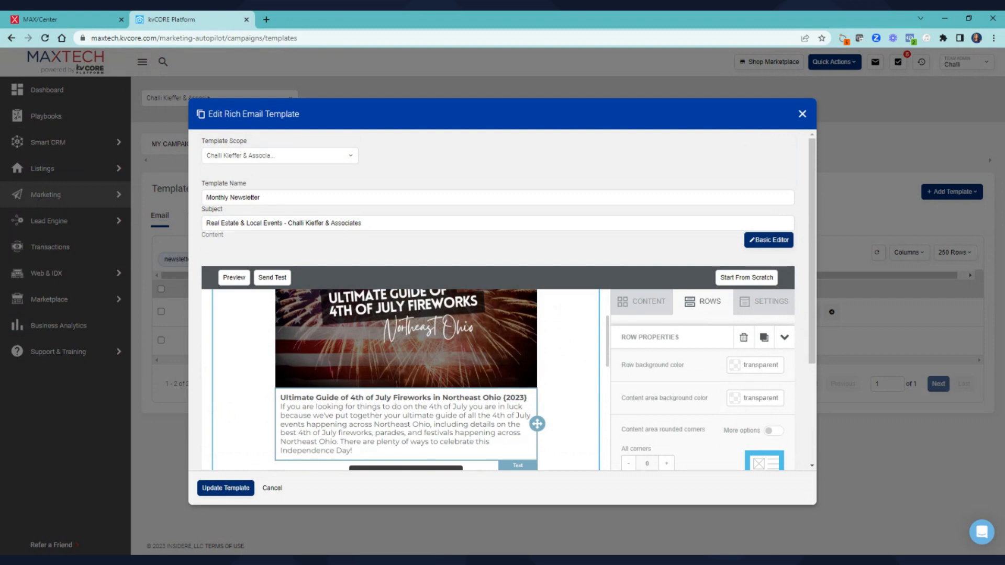
scroll(350, 380, up, 1)
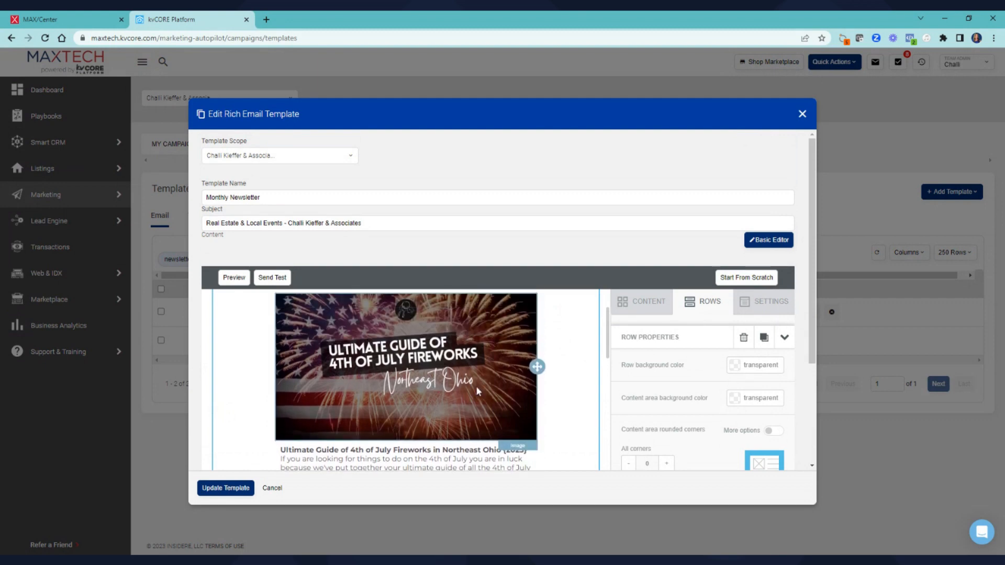